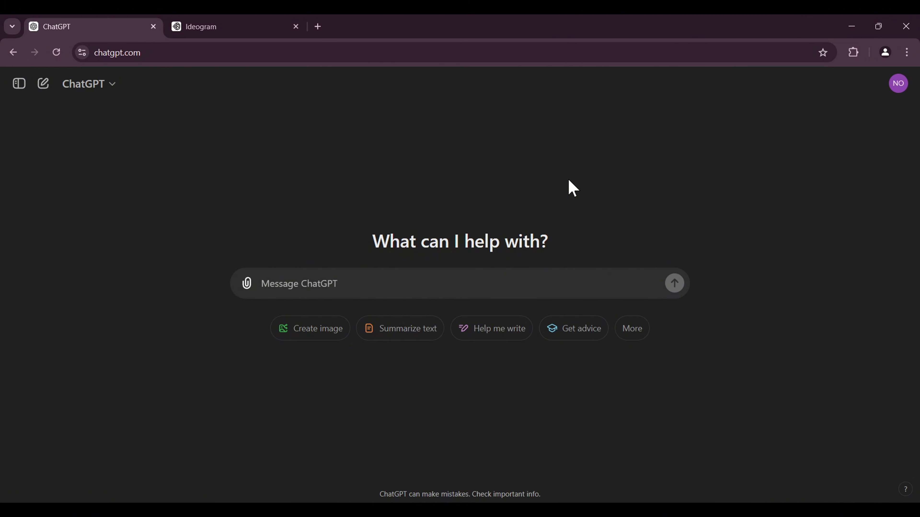
Ask ChatGPT "please create winter t shirt design quotes".
type("pl")
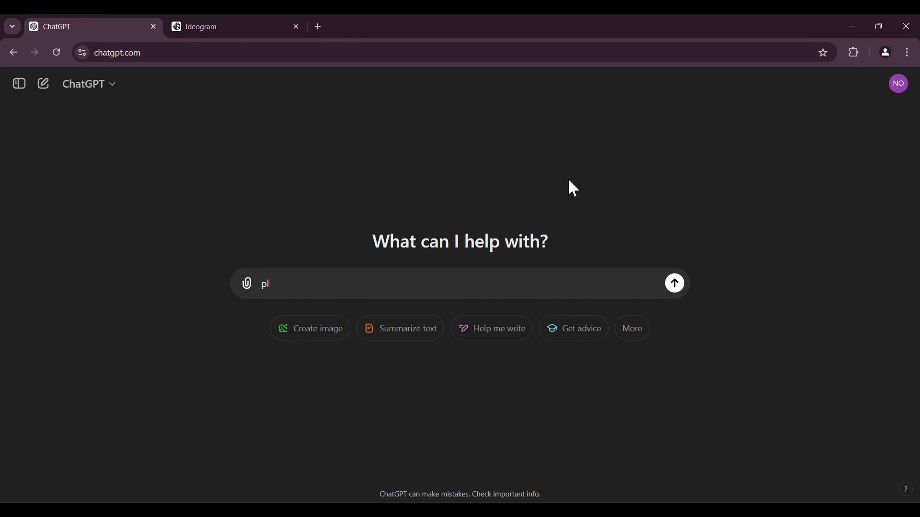
type("ease create w")
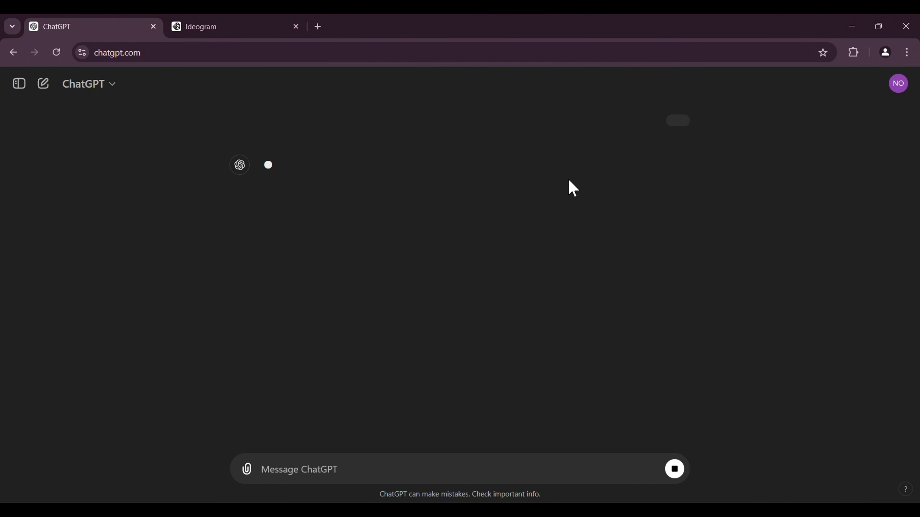
key("Return")
Copy the quote "Snowflakes are Kisses from Heaven" from the generated list.
scroll(317, 353, "up", 3)
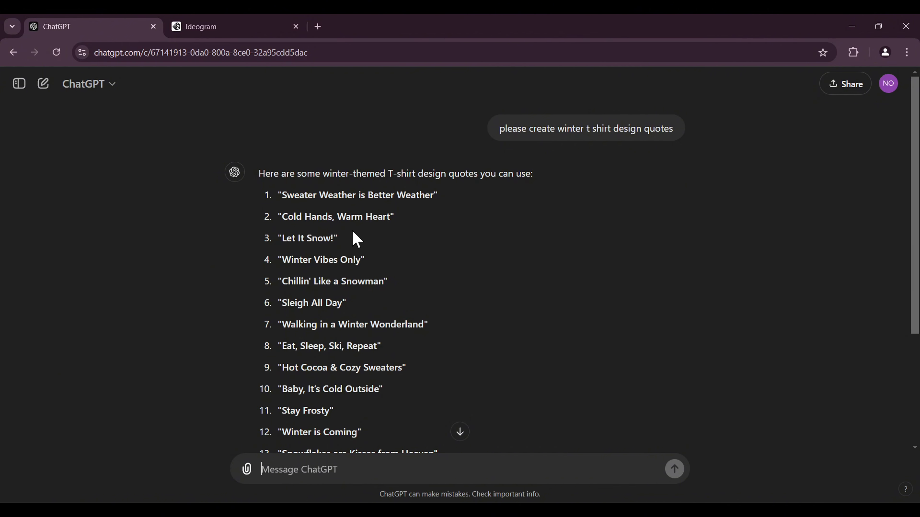
scroll(357, 242, "down", 4)
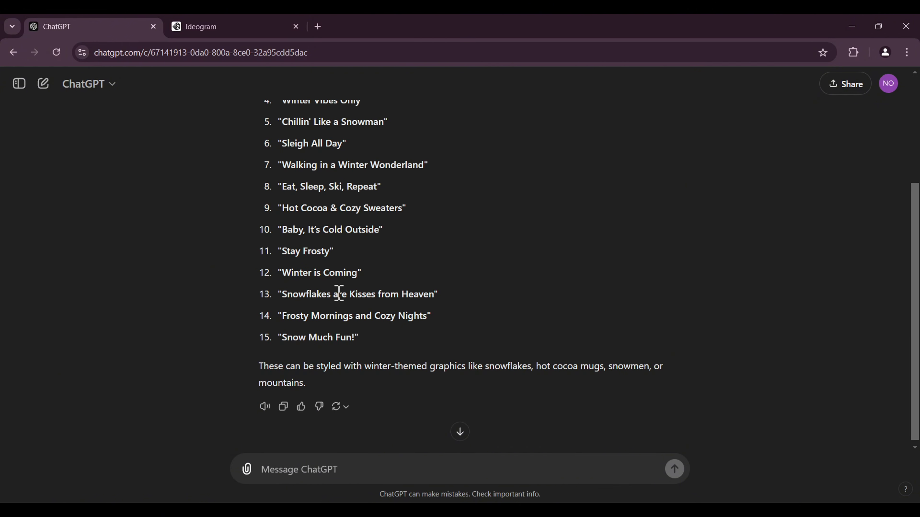
left_click_drag(284, 298, 432, 293)
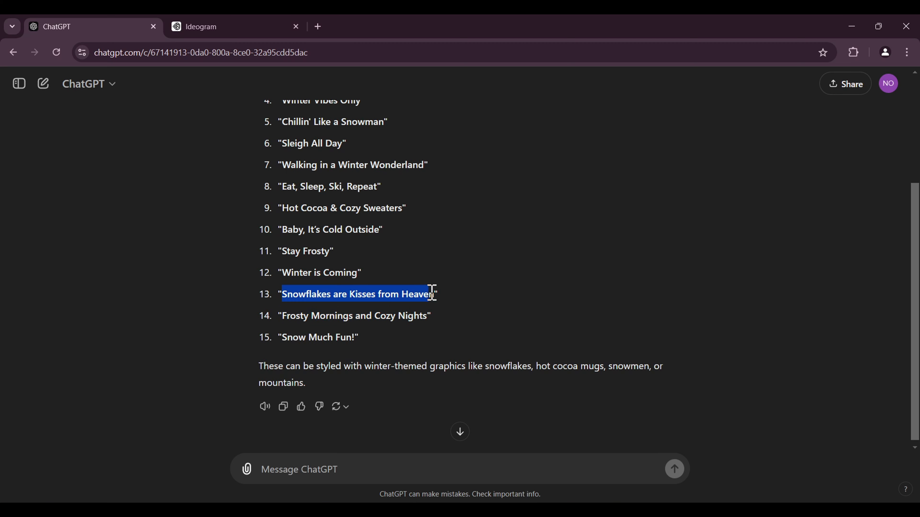
right_click(411, 291)
left_click(424, 302)
Switch to Ideogram and enter the prompt "please create t shirt design" followed by the copied quote "Snowflakes are Kisses from Heaven".
left_click(221, 24)
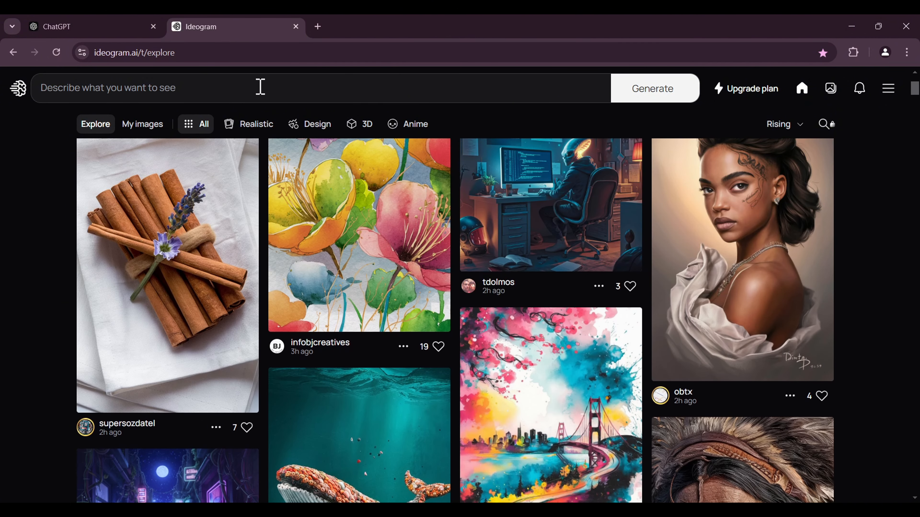
left_click(260, 87)
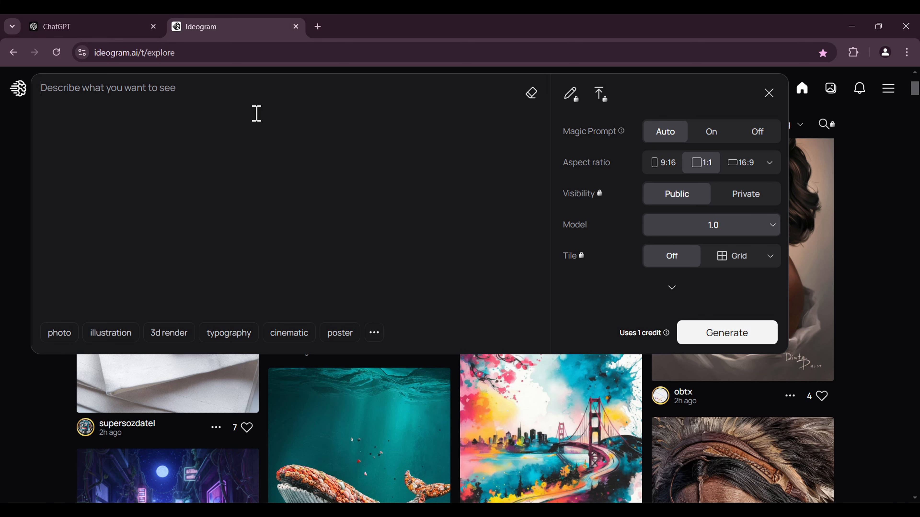
key("ctrl+v")
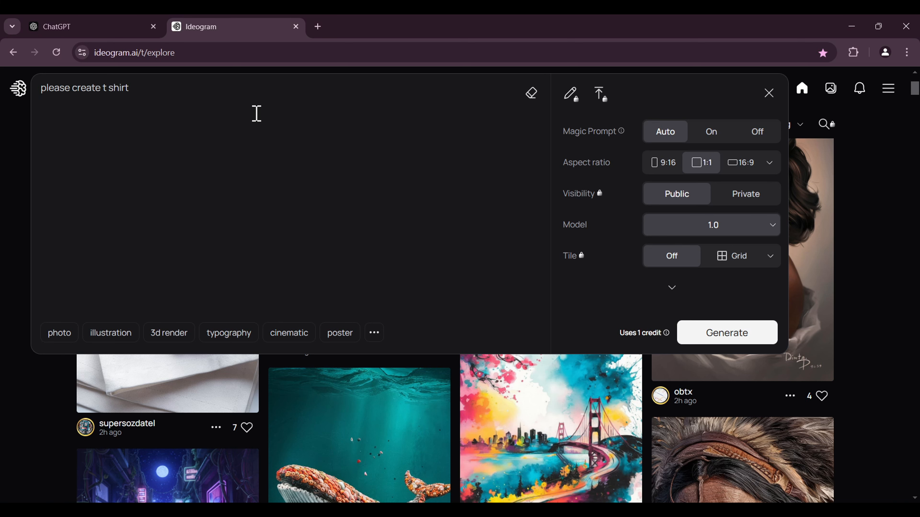
type("design'")
key("ctrl+v")
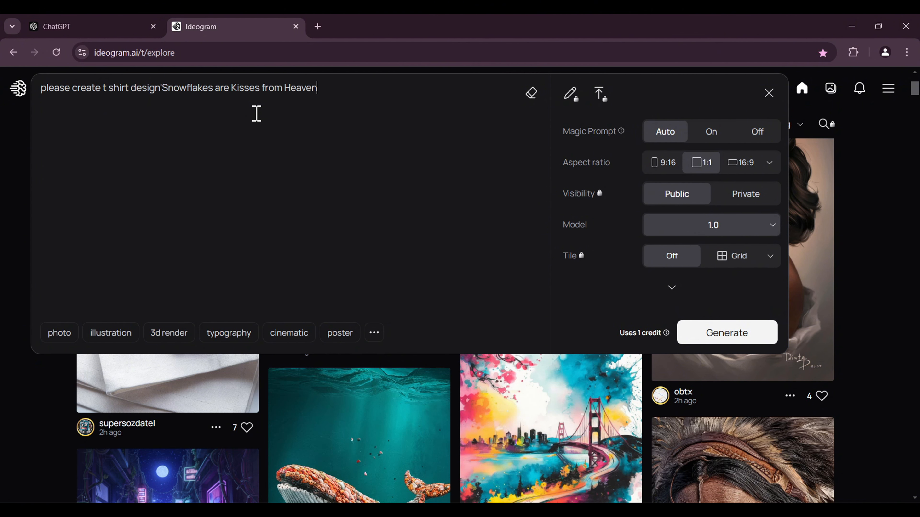
type("\"")
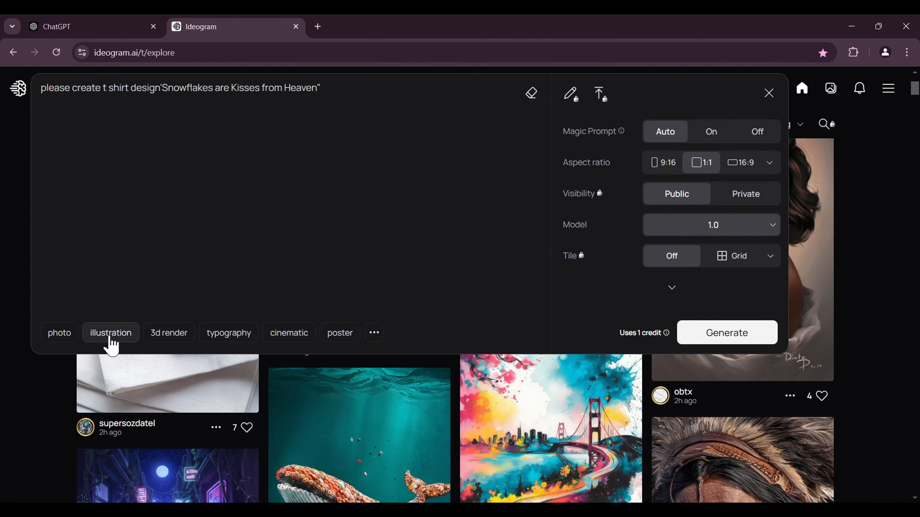
Add the illustration, poster and typography styles to the prompt and generate the images.
left_click(112, 345)
left_click(349, 332)
left_click(289, 331)
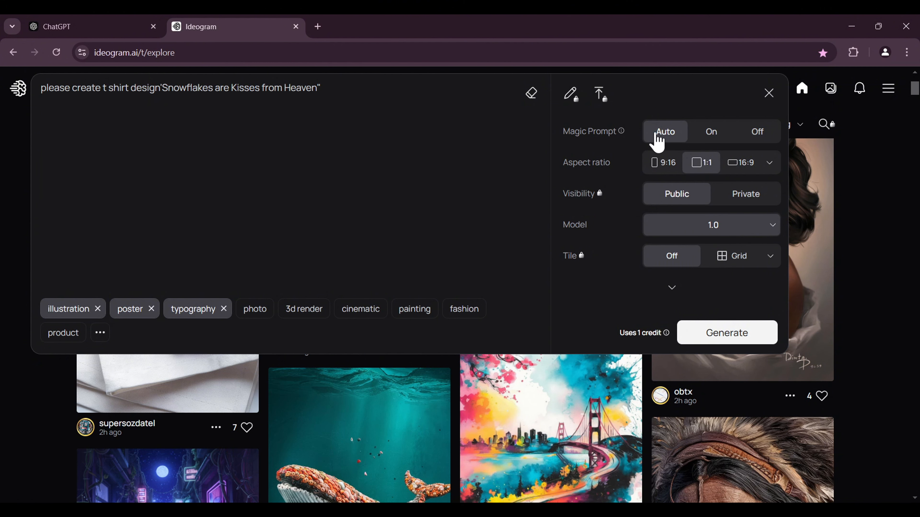
mouse_move(620, 132)
left_click(723, 340)
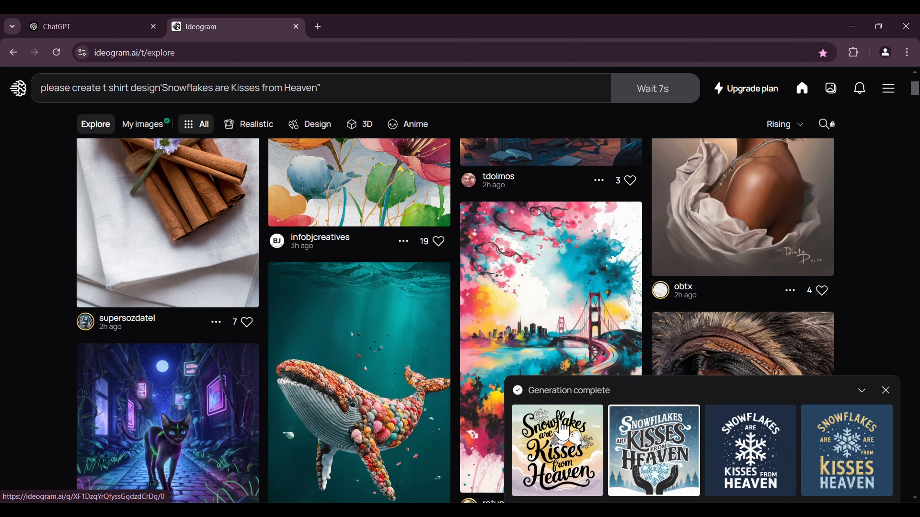
Open the generated designs and download the white-lettered navy version as JPEG (70% quality) and the gold-lettered blue version.
left_click(562, 429)
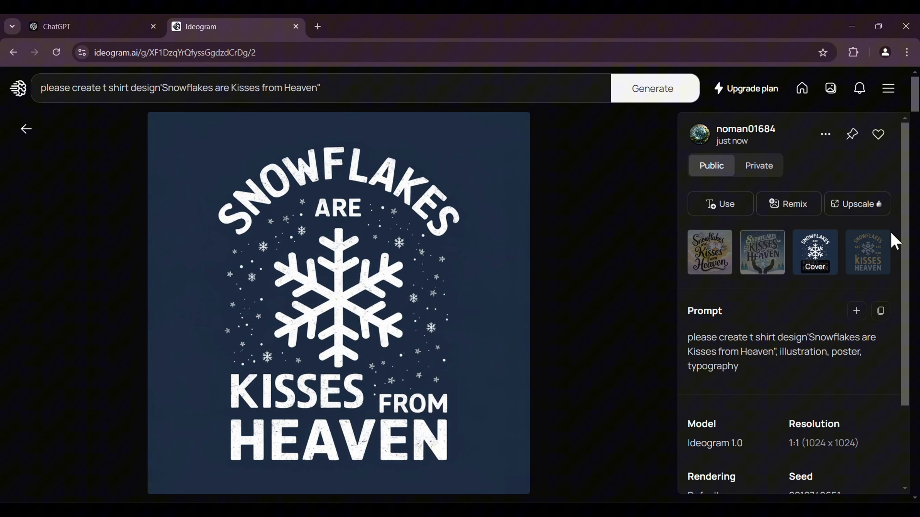
left_click(870, 249)
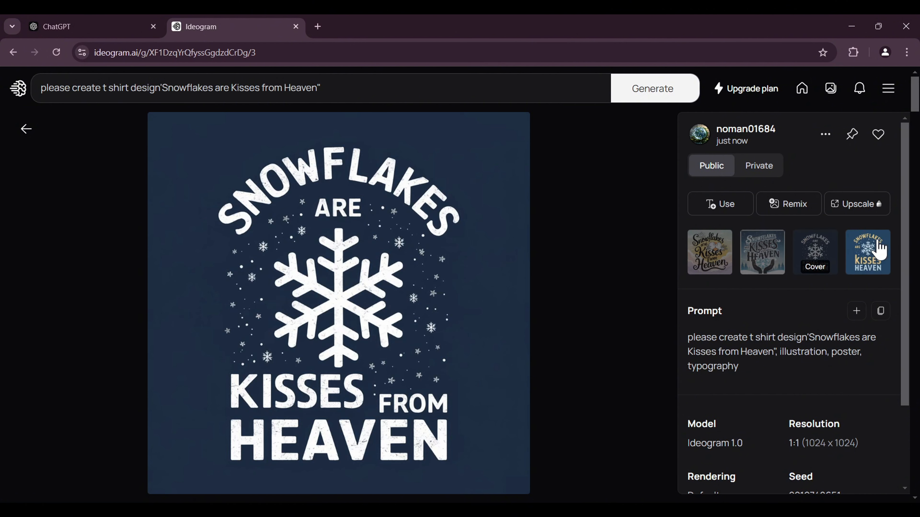
left_click(800, 251)
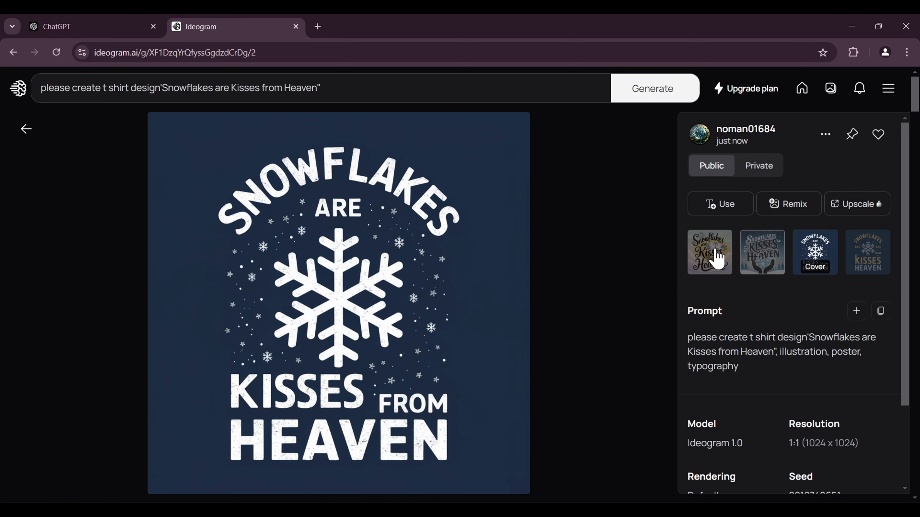
left_click(763, 251)
left_click(815, 253)
left_click(825, 135)
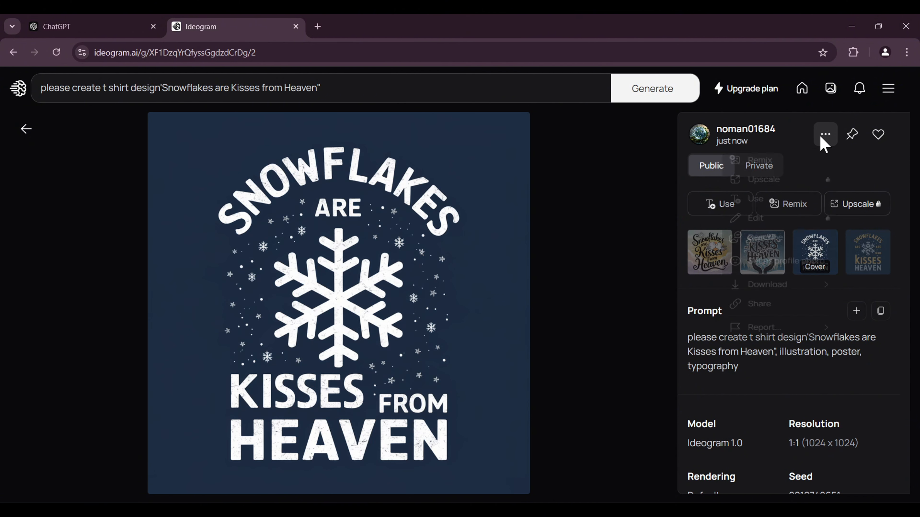
mouse_move(753, 323)
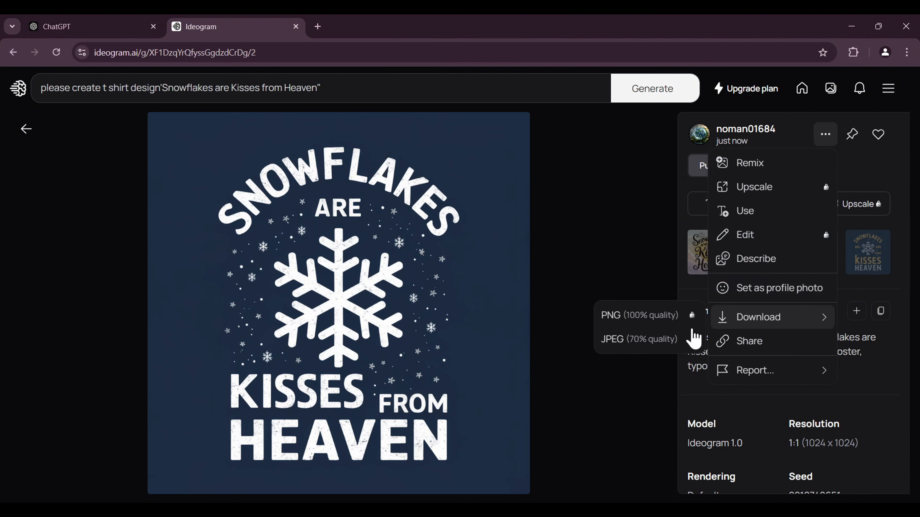
left_click(652, 342)
left_click(850, 250)
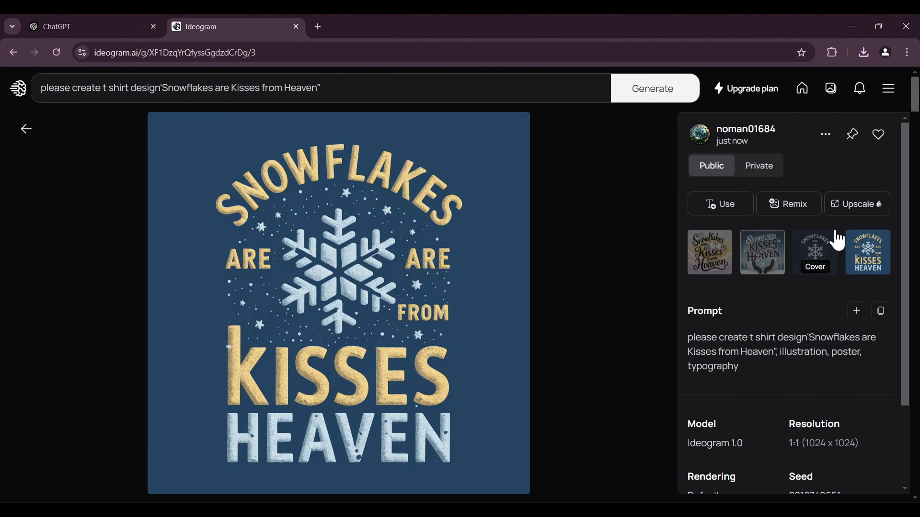
left_click(826, 135)
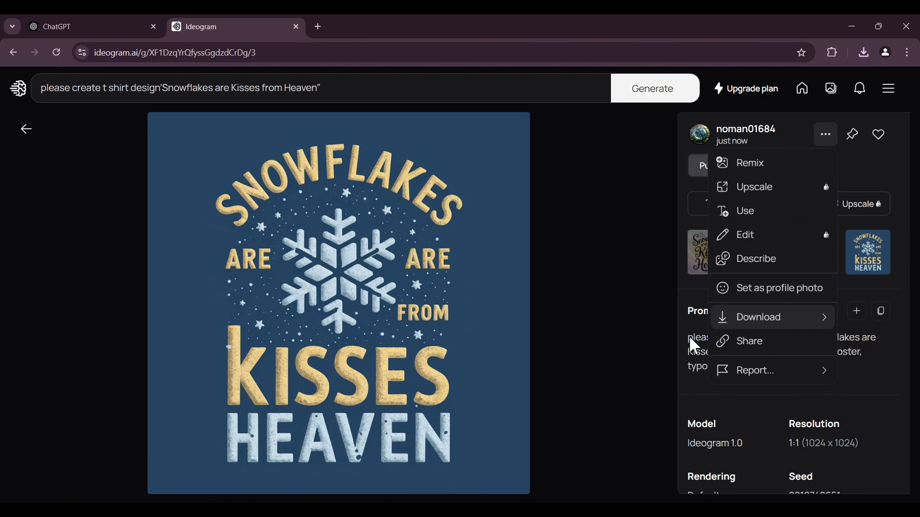
Switch to Illustrator and create a new 12 x 16 in portrait document with RGB color and 300 ppi raster effects.
left_click(852, 26)
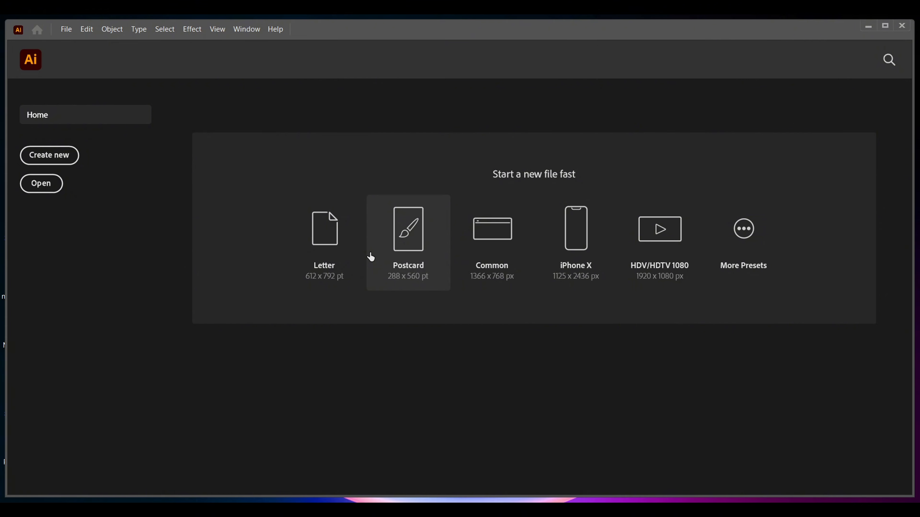
left_click(66, 30)
left_click(85, 43)
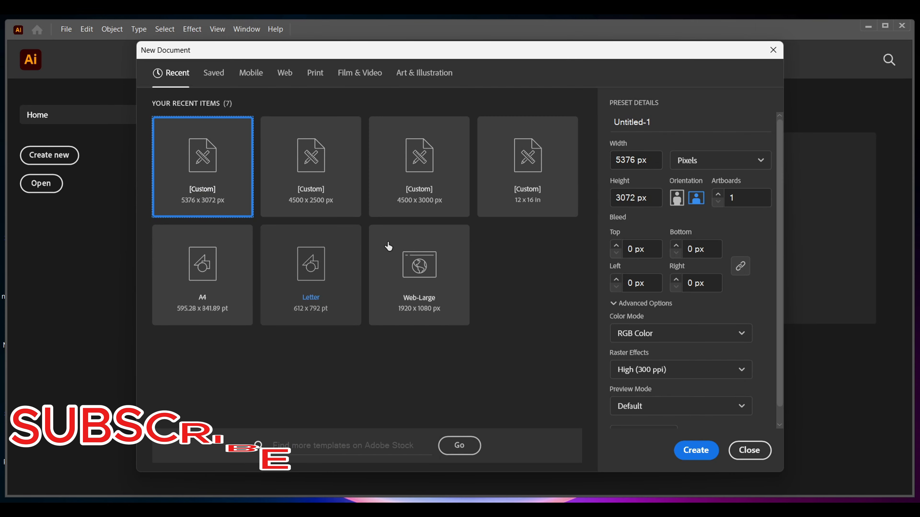
left_click(514, 182)
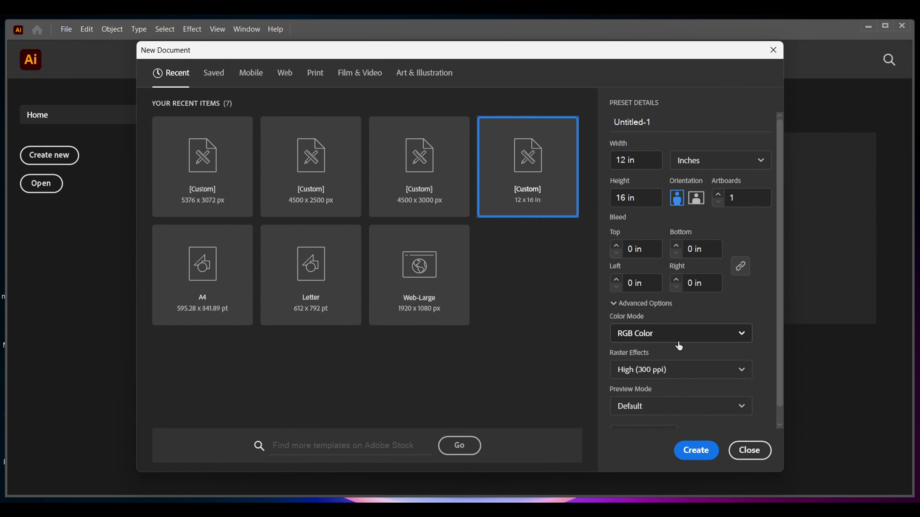
left_click(694, 450)
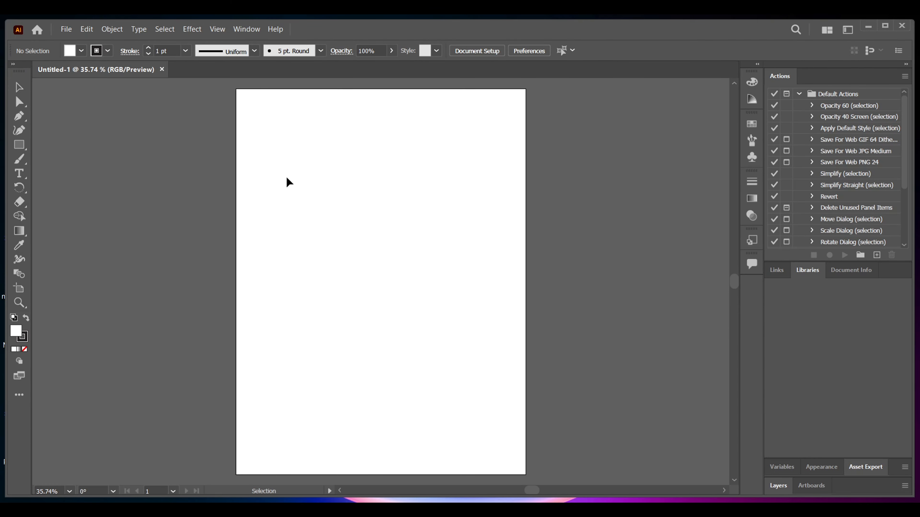
Set the default stroke color to none.
left_click(108, 51)
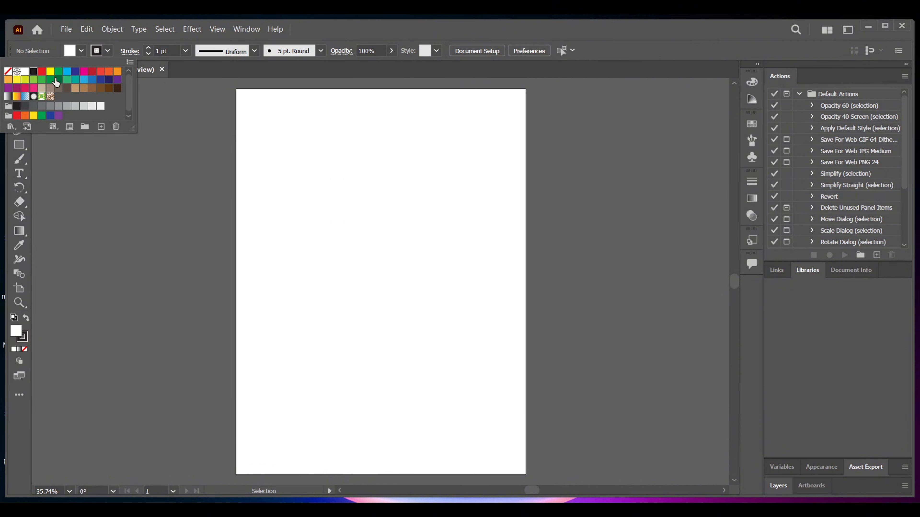
left_click(8, 71)
left_click(74, 150)
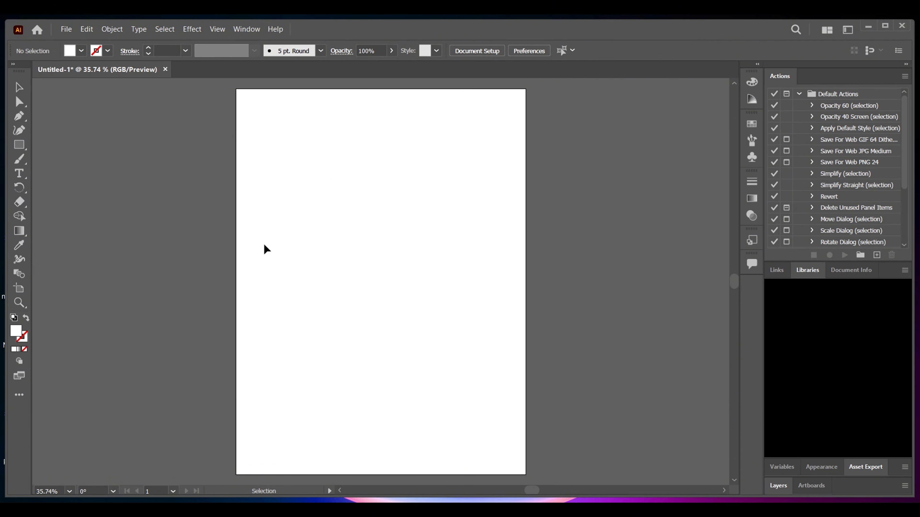
Place the two downloaded snowflake design images from the Downloads folder into the Illustrator document.
left_click(60, 203)
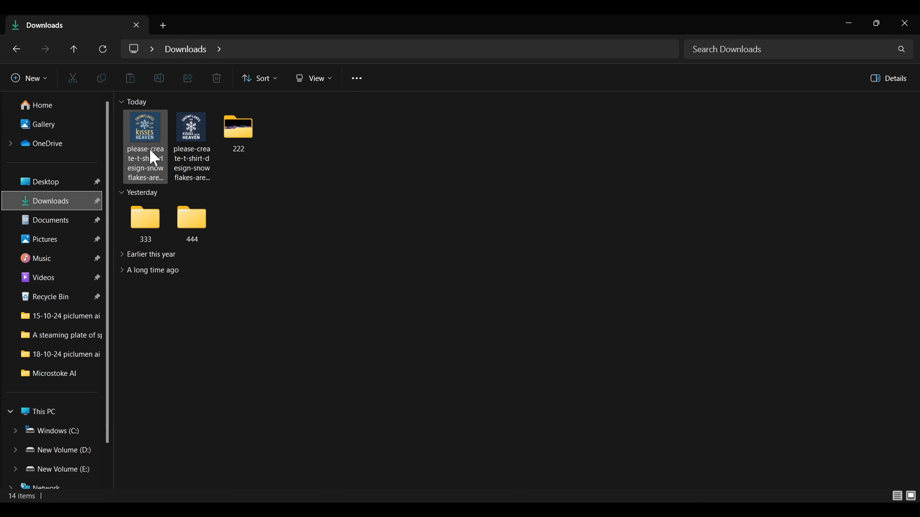
left_click(153, 159)
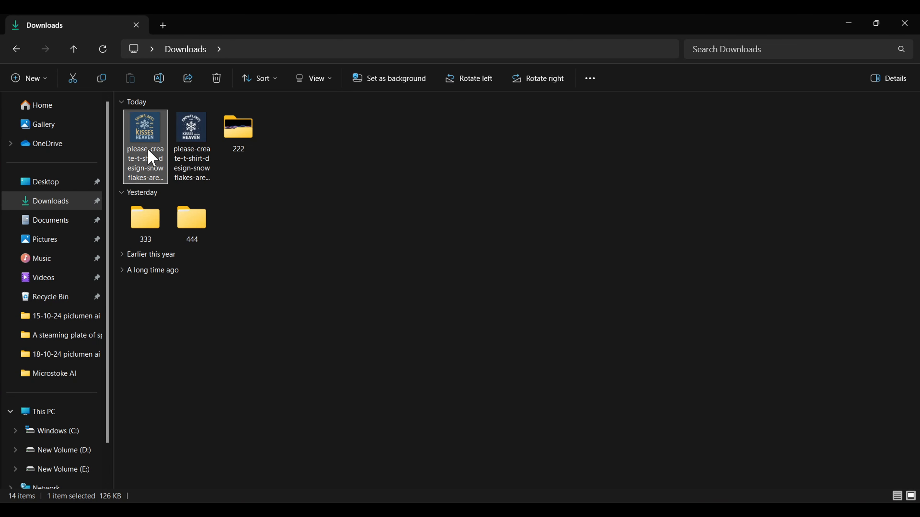
left_click_drag(153, 159, 456, 367)
mouse_move(450, 505)
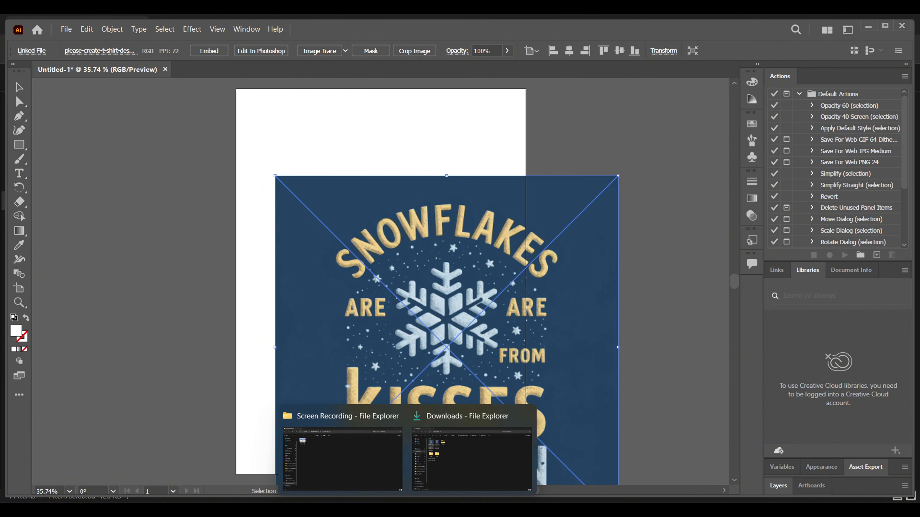
left_click(467, 457)
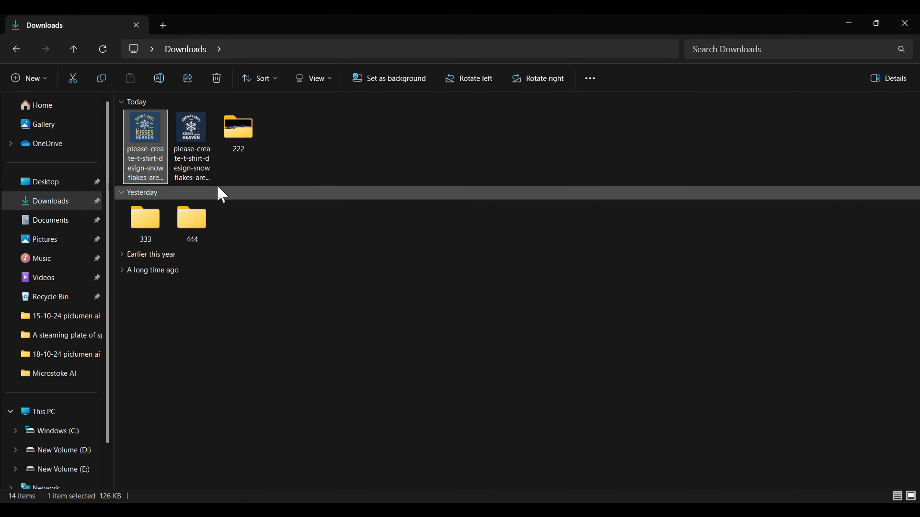
left_click_drag(201, 166, 204, 250)
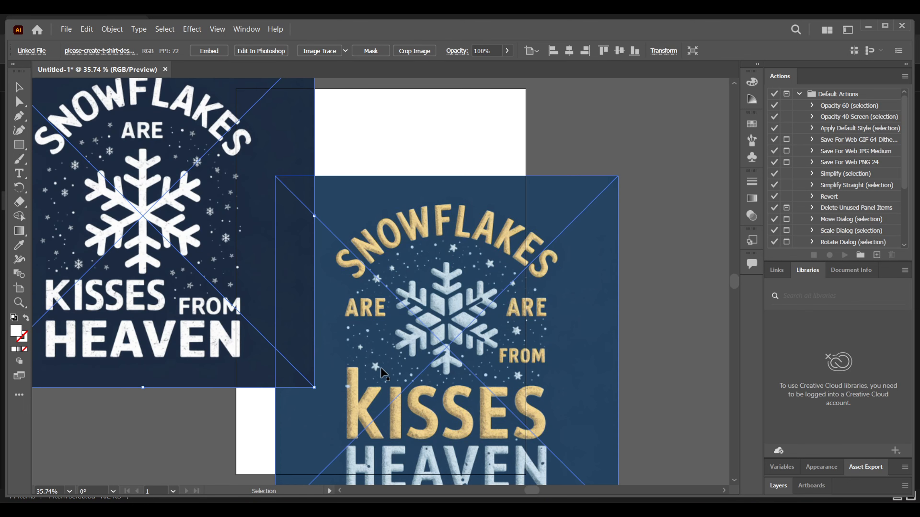
Shrink both placed designs to small thumbnails and position them off the artboard, the gold-lettered one to its left and the white-lettered one to its right.
left_click_drag(465, 324, 543, 233)
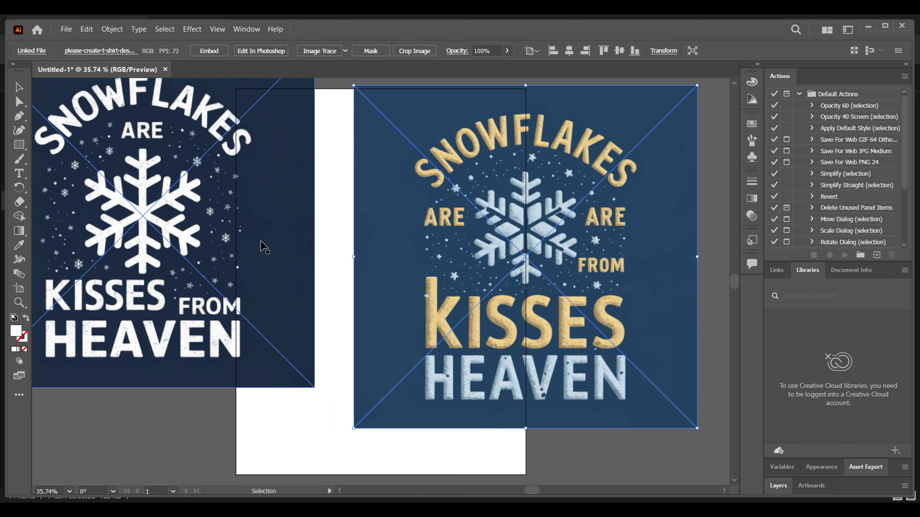
left_click_drag(253, 235, 271, 277)
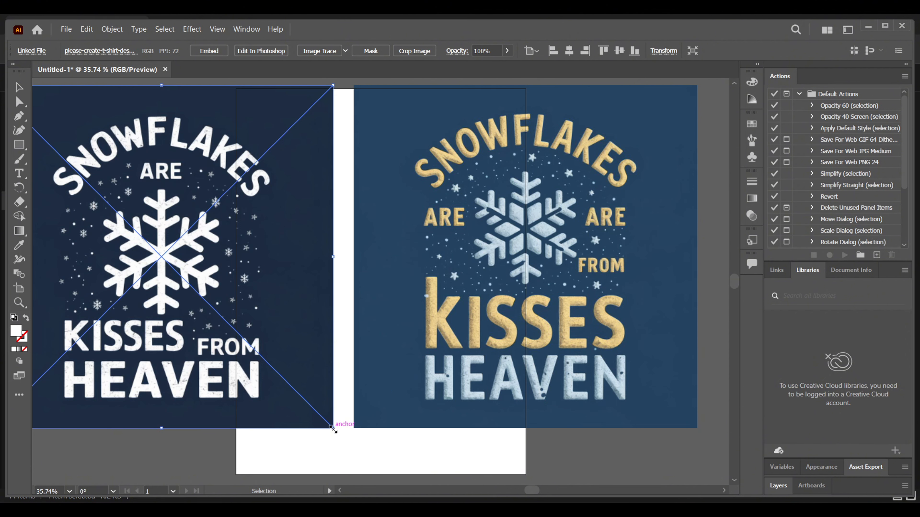
left_click_drag(332, 428, 114, 186)
left_click(514, 306)
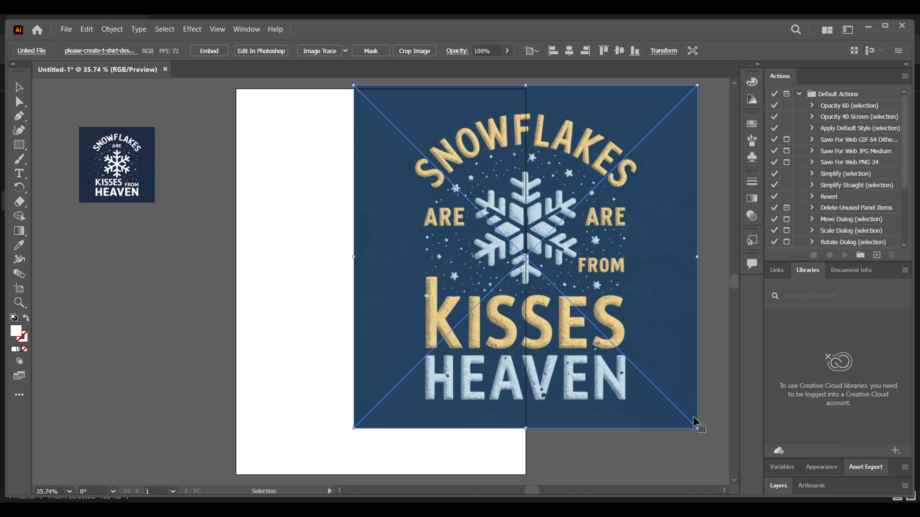
left_click_drag(697, 428, 118, 314)
left_click_drag(122, 165, 615, 196)
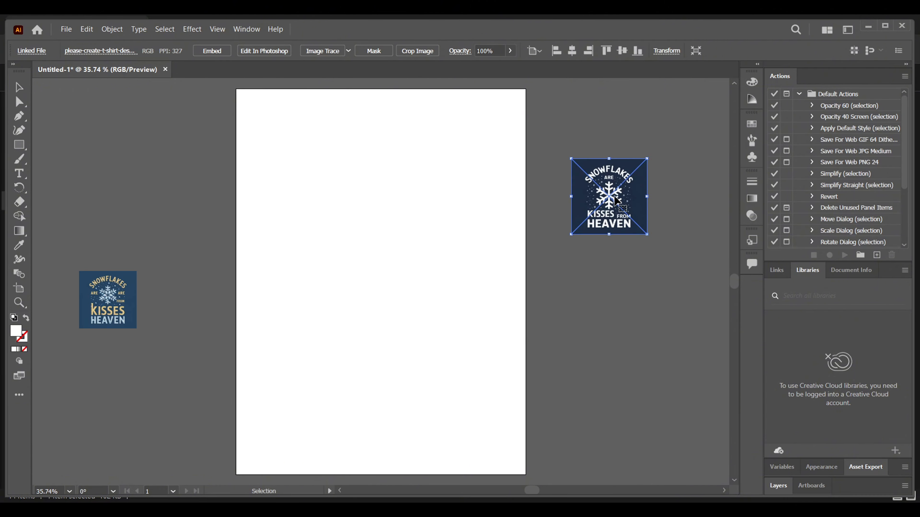
Vectorize the white-lettered snowflake image with Image Trace in Color mode, using the Limited palette with 30 colors.
left_click(248, 29)
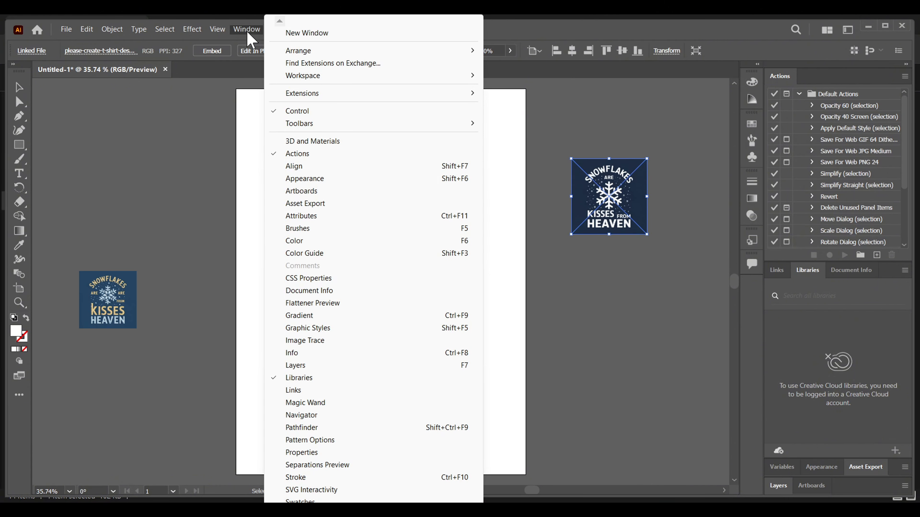
left_click(312, 342)
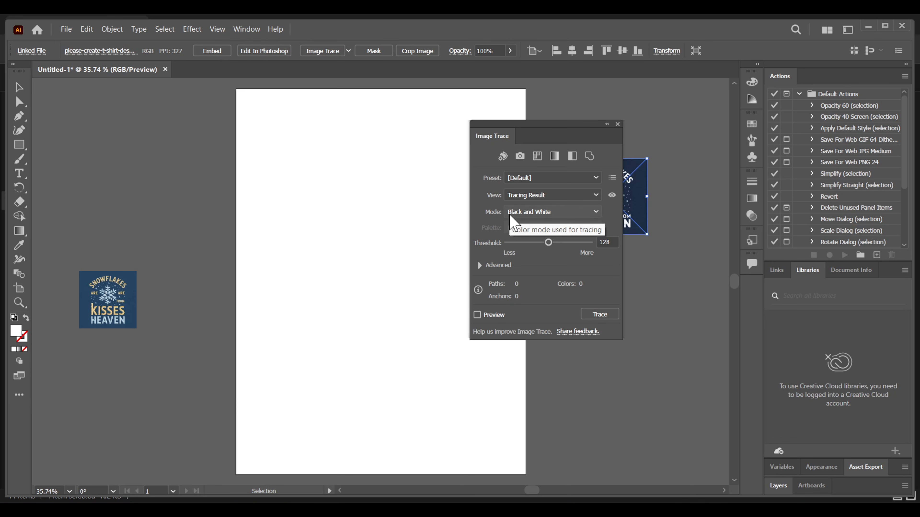
left_click(525, 215)
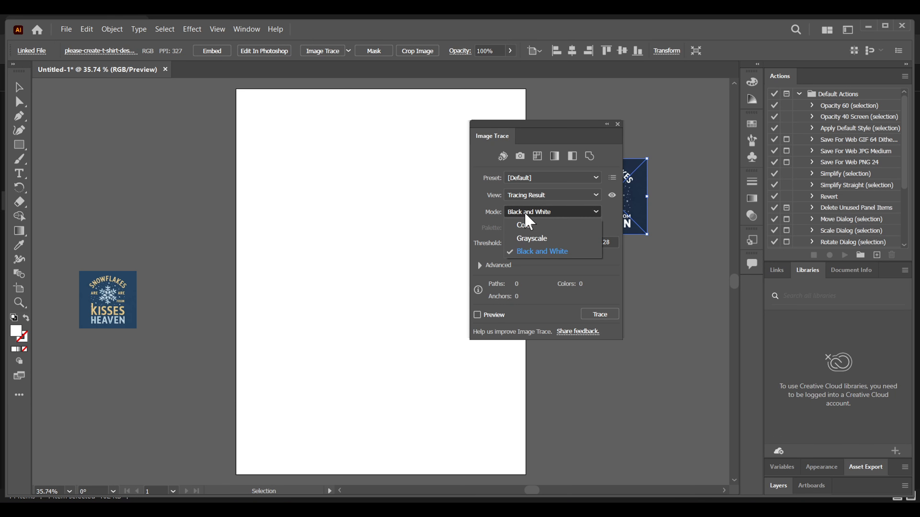
left_click(525, 225)
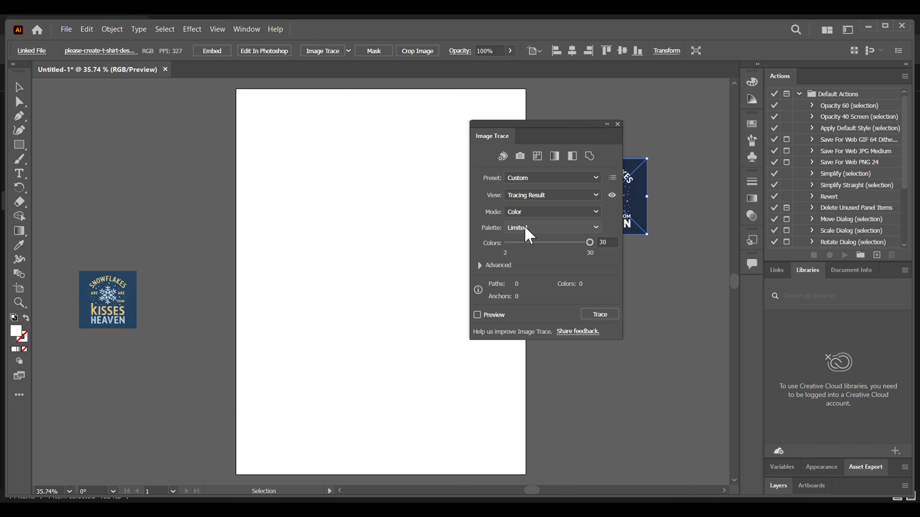
left_click(477, 315)
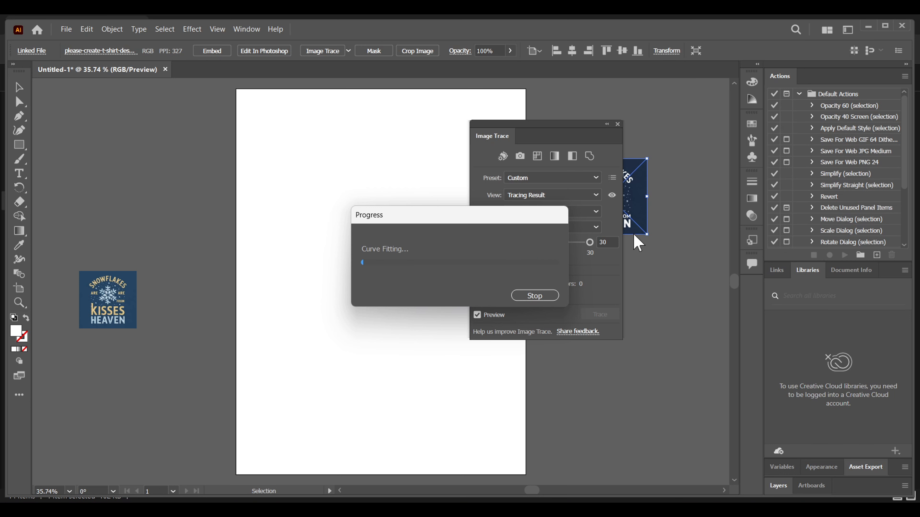
left_click(618, 124)
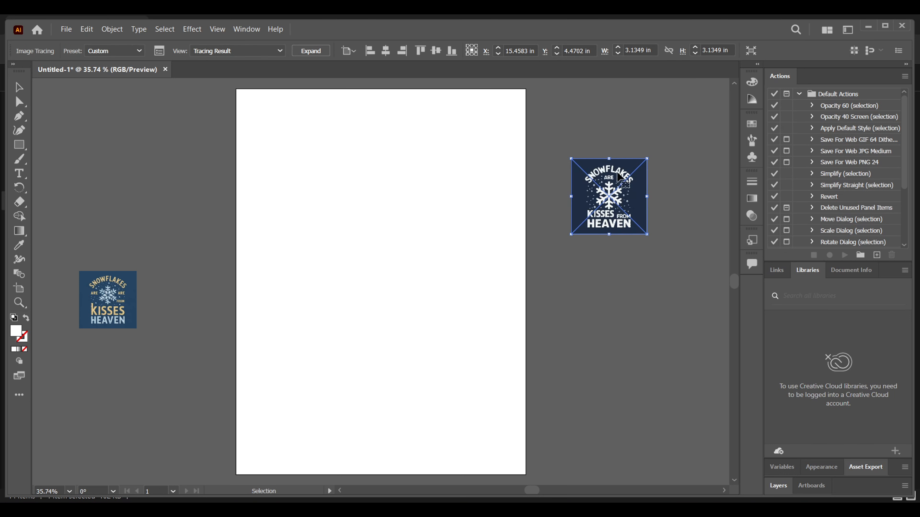
Expand and ungroup the traced white-lettered design, and delete its navy background and the leftover edge path.
left_click(311, 51)
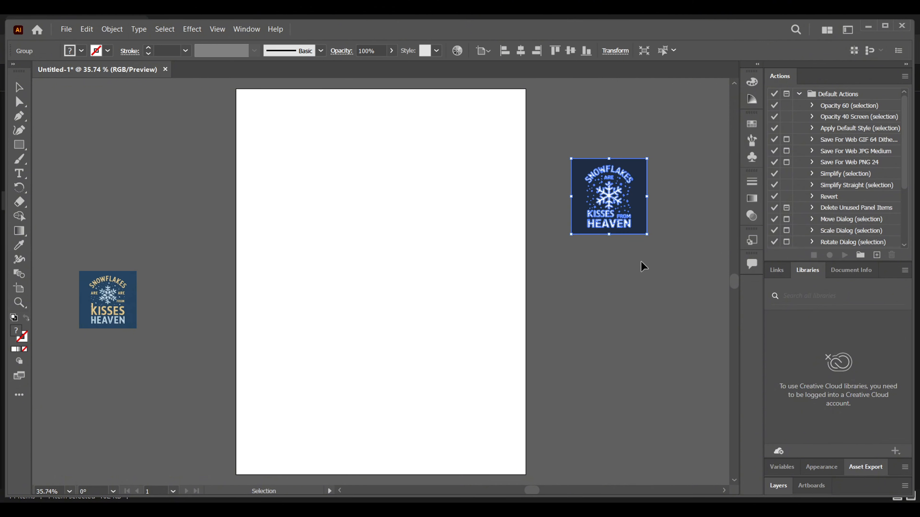
right_click(631, 193)
left_click(668, 286)
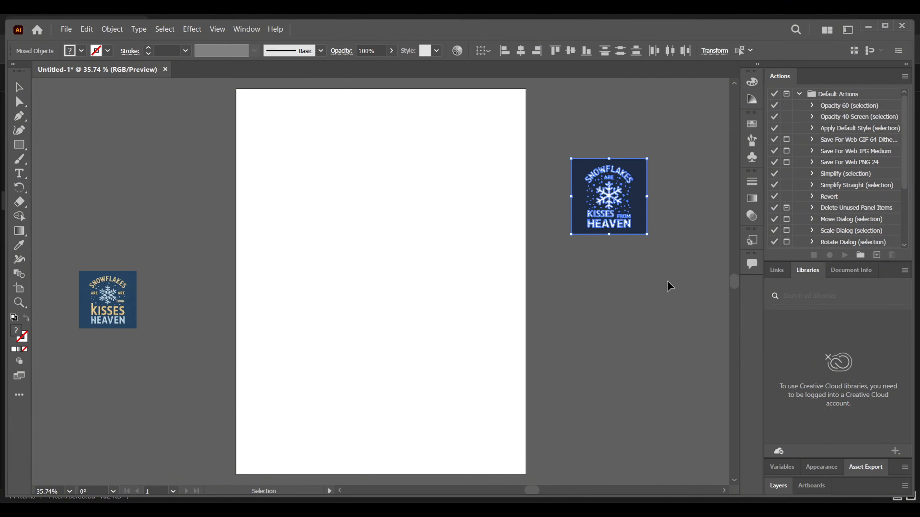
left_click(664, 282)
left_click(644, 224)
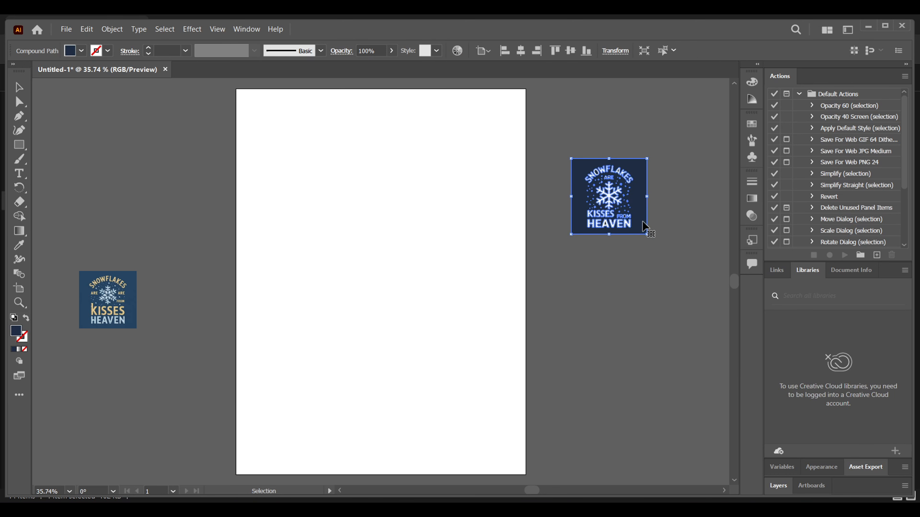
key("Delete")
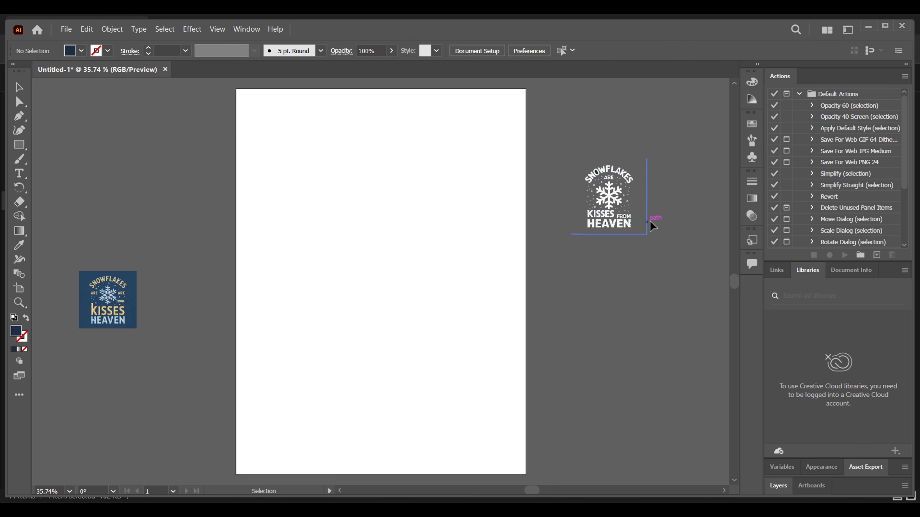
left_click(647, 221)
key("Delete")
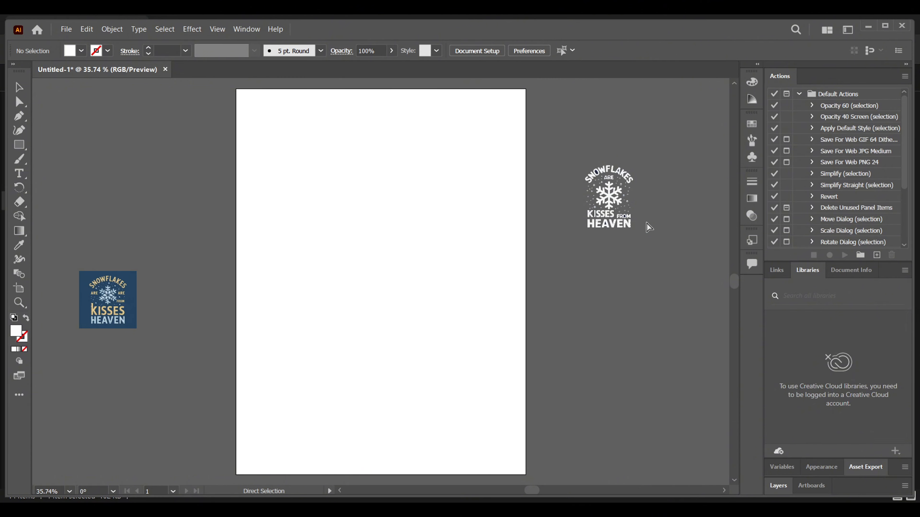
Delete the navy pieces left inside the letters of SNOWFLAKES, FROM, HEAVEN and ARE in the traced design.
key("ctrl+equal")
key("ctrl+equal")
left_click_drag(647, 222, 368, 223)
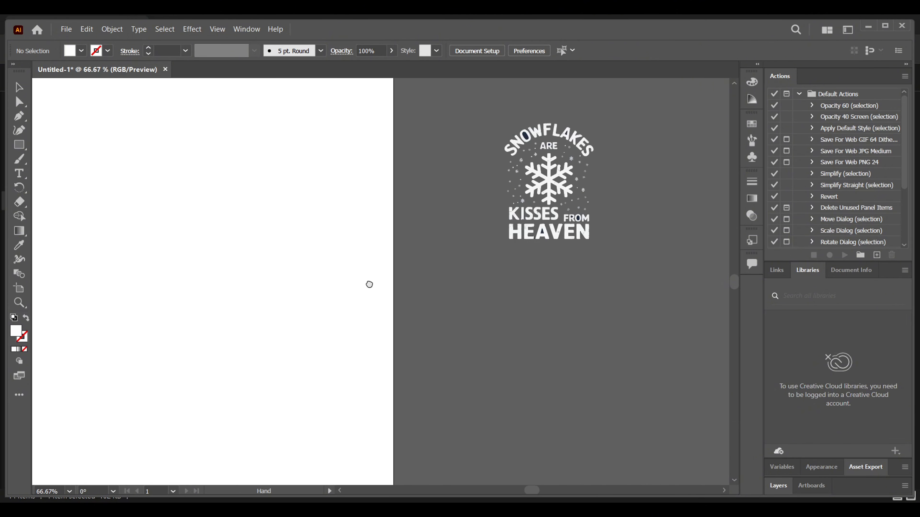
left_click(343, 220)
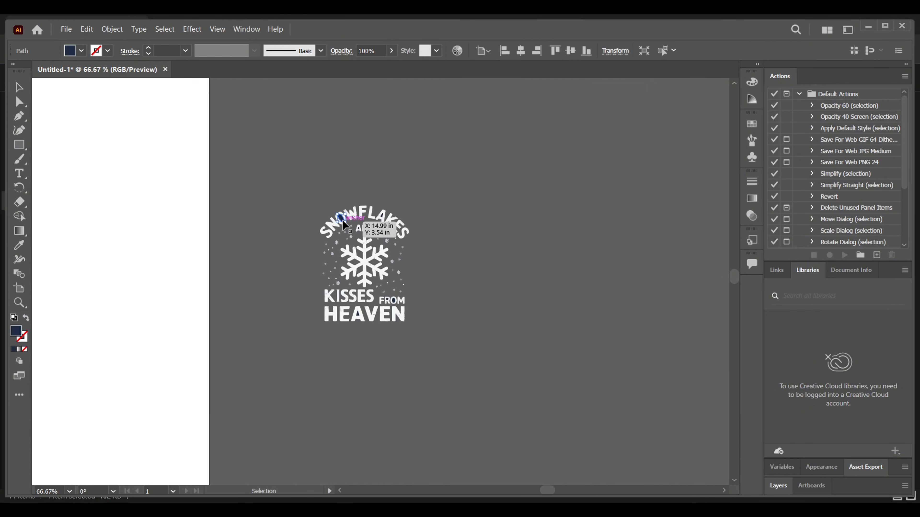
key("Delete")
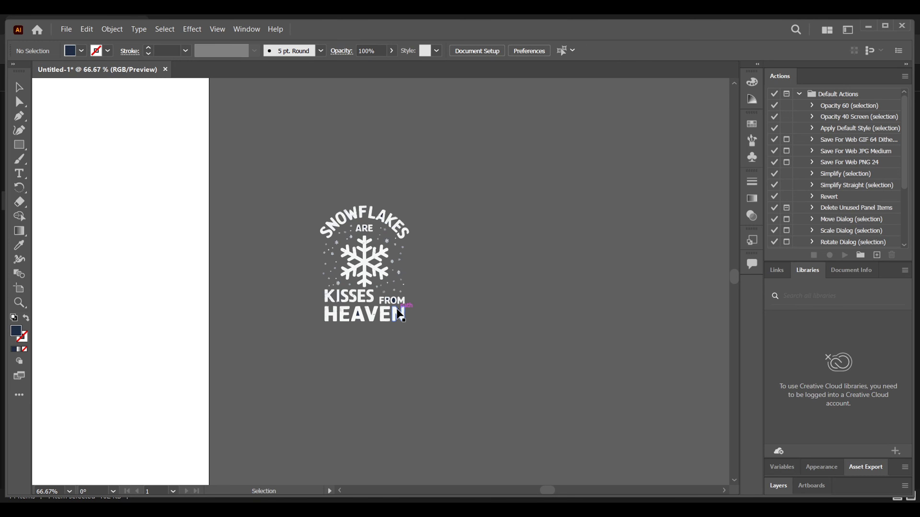
scroll(400, 314, "up", 4)
left_click(411, 325)
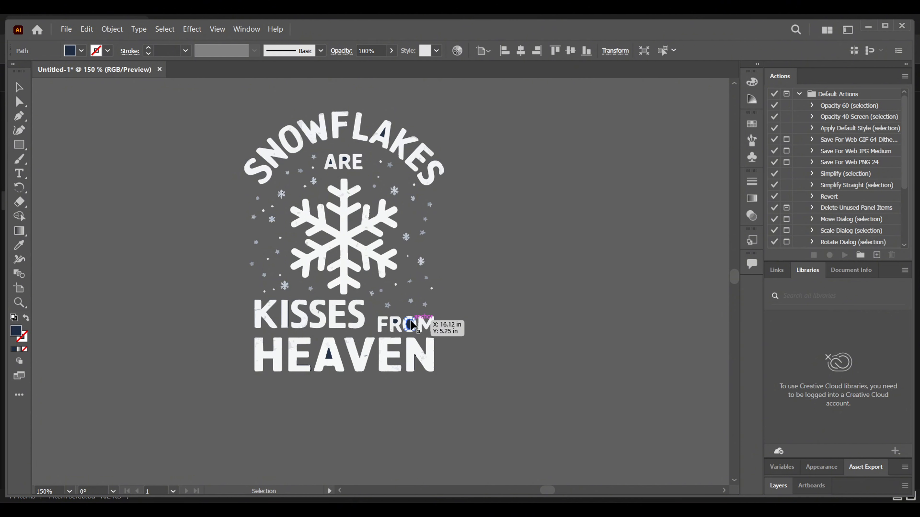
key("Delete")
left_click(395, 322)
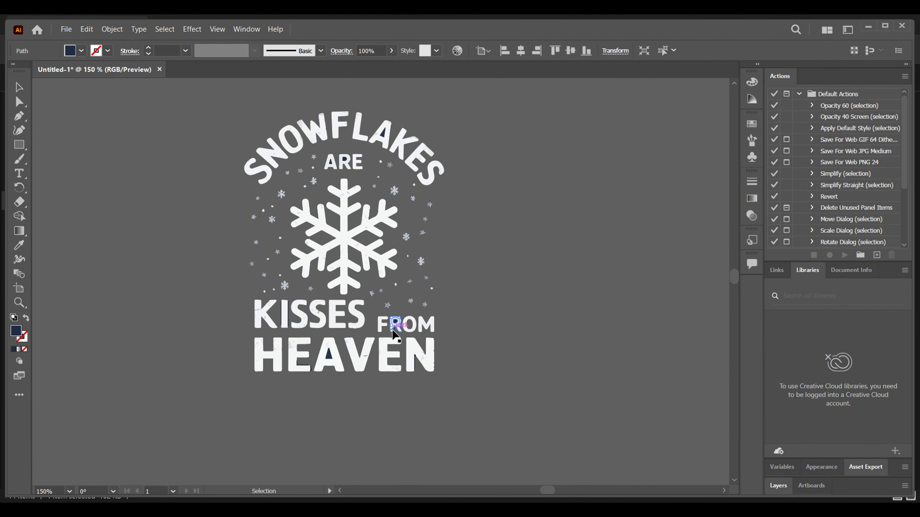
key("Delete")
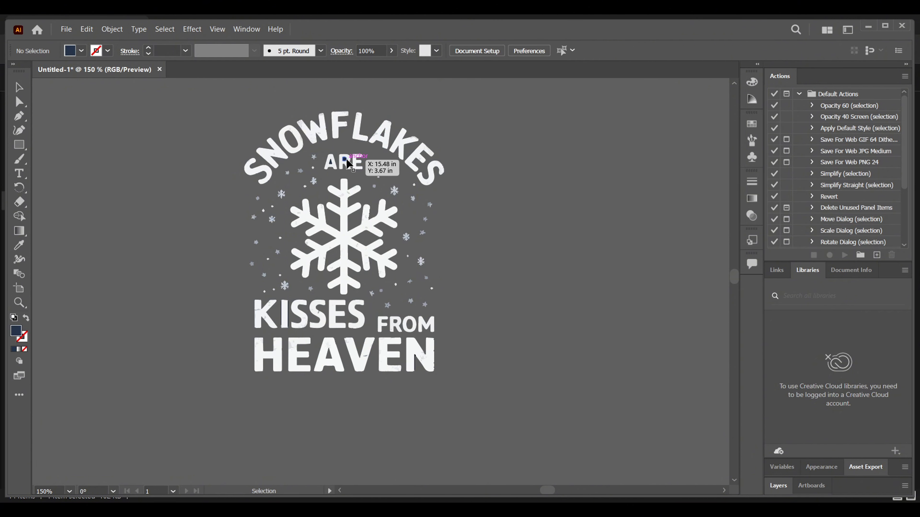
left_click(348, 164)
key("Delete")
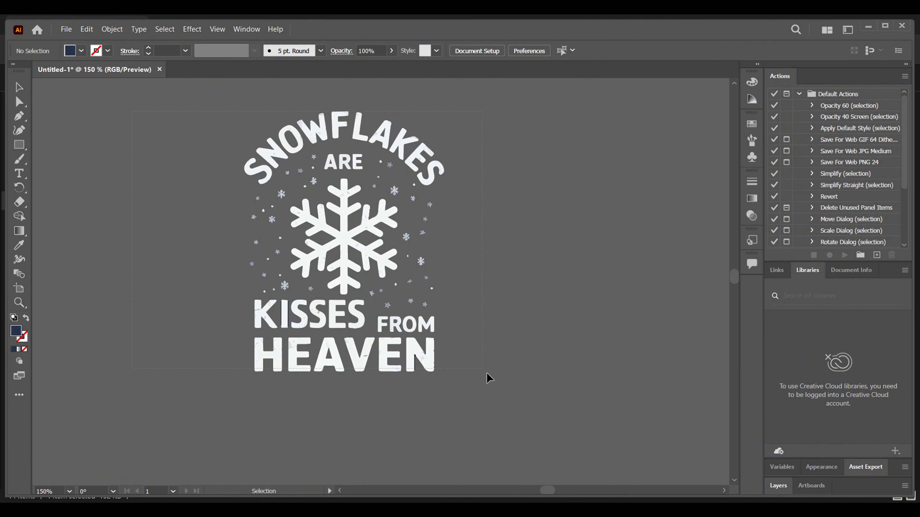
Group the cleaned-up white design and isolate the group for editing.
key("ctrl+a")
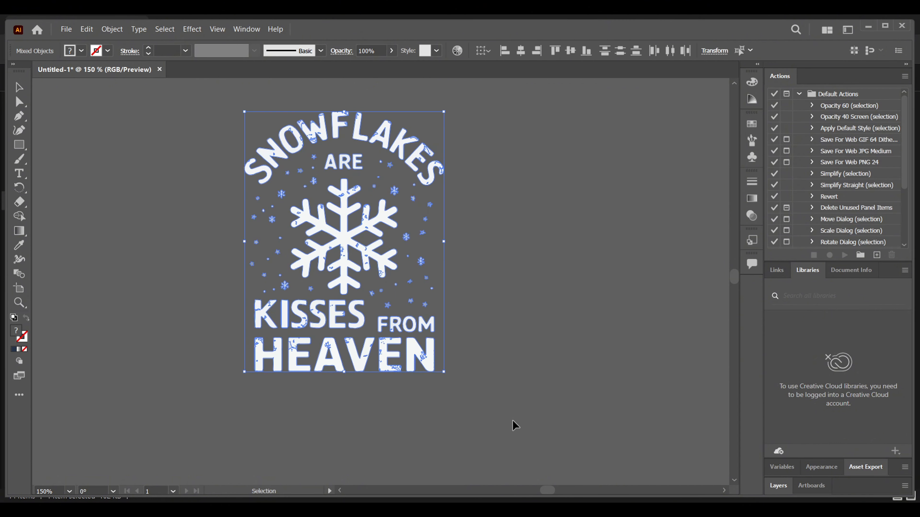
key("ctrl+g")
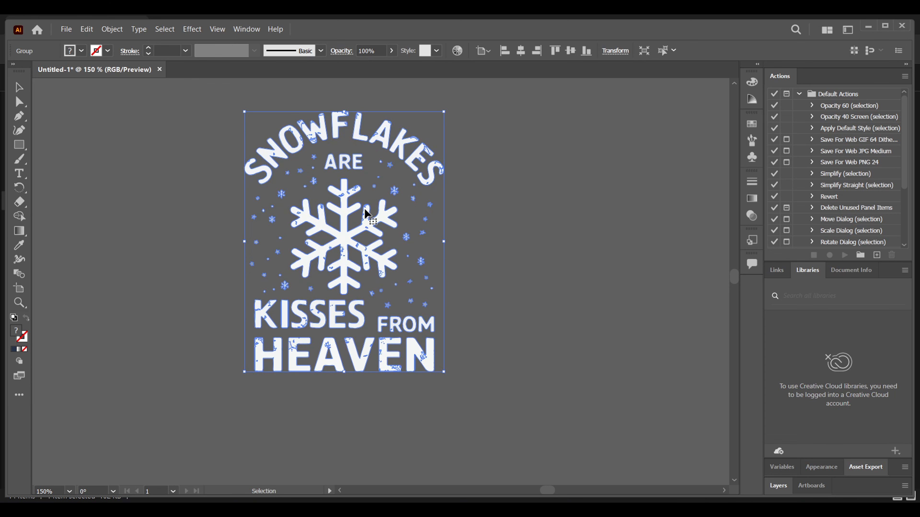
right_click(366, 213)
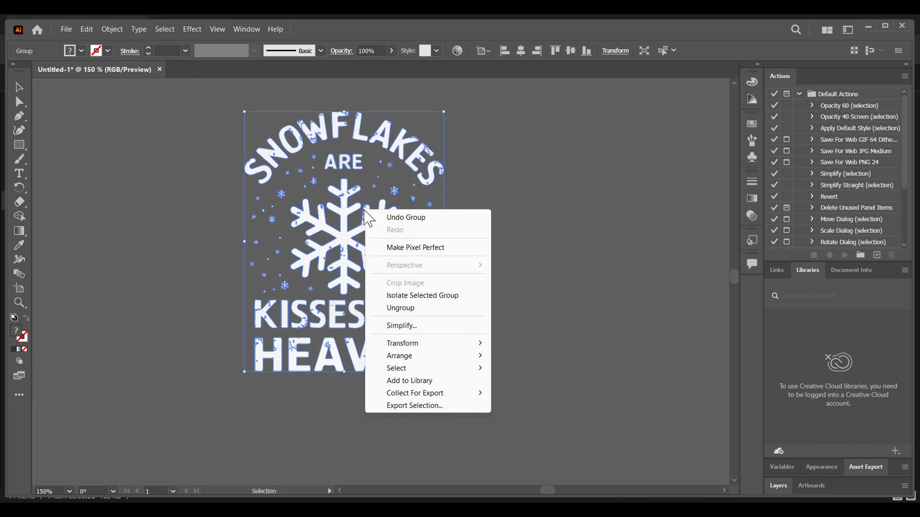
left_click(402, 295)
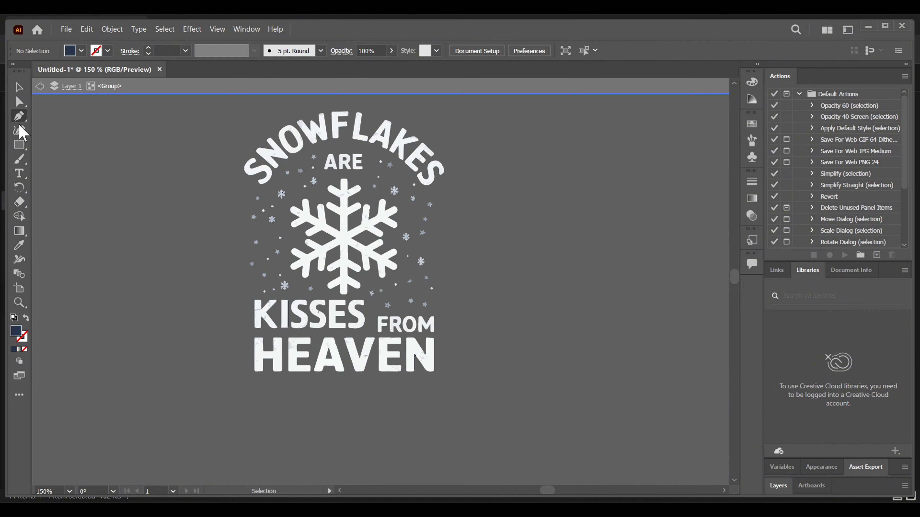
Select the light shapes with the Magic Wand, give them one uniform near-white fill sampled from the large snowflake, and exit isolation mode.
left_click(19, 116)
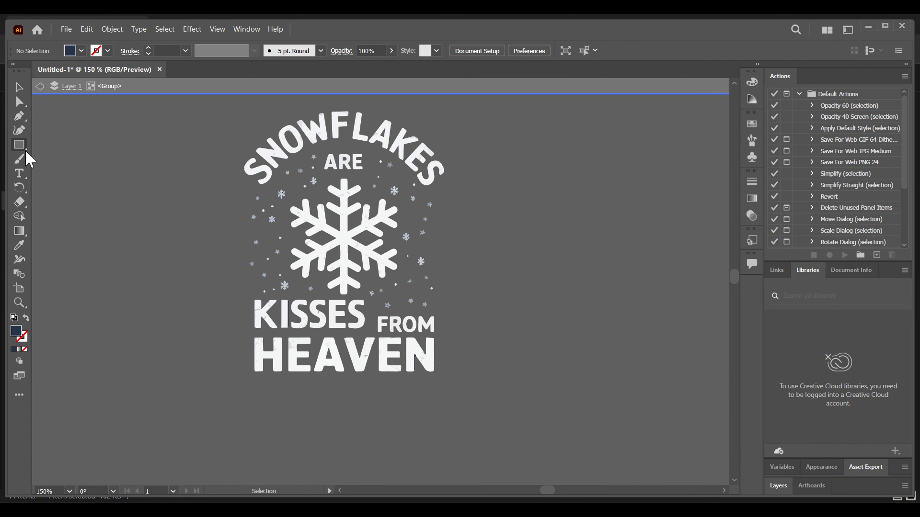
left_click(19, 102)
left_click(67, 145)
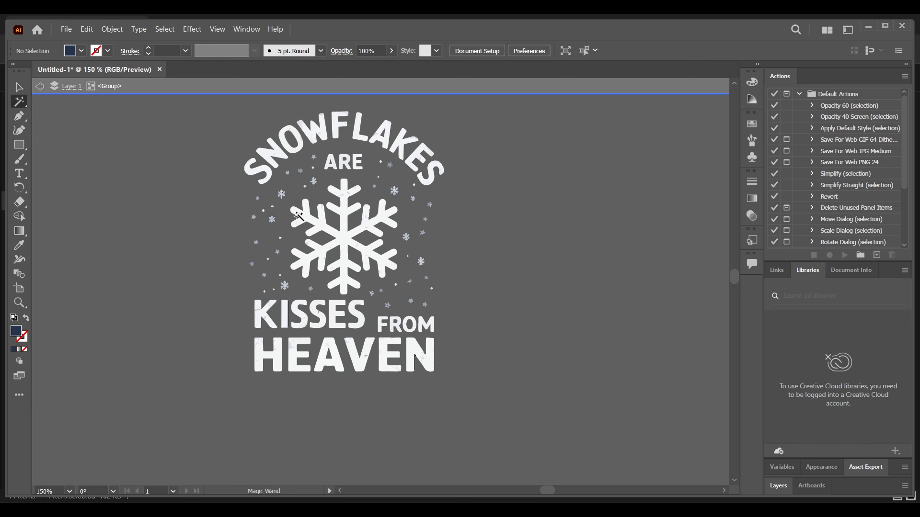
left_click(307, 215)
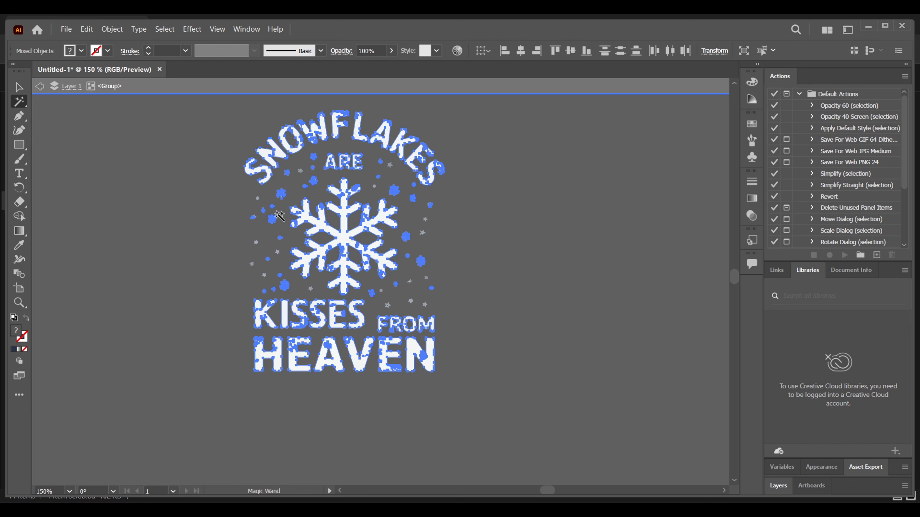
left_click(19, 245)
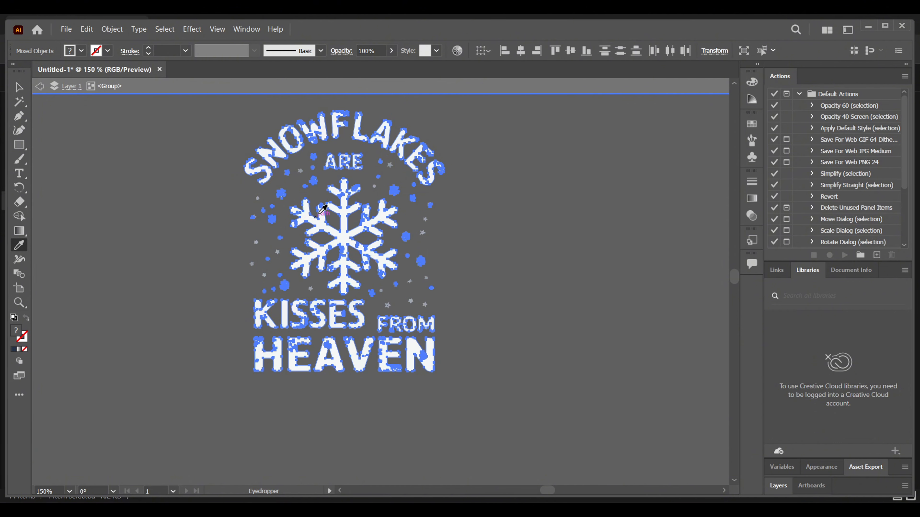
left_click(308, 217)
double_click(15, 331)
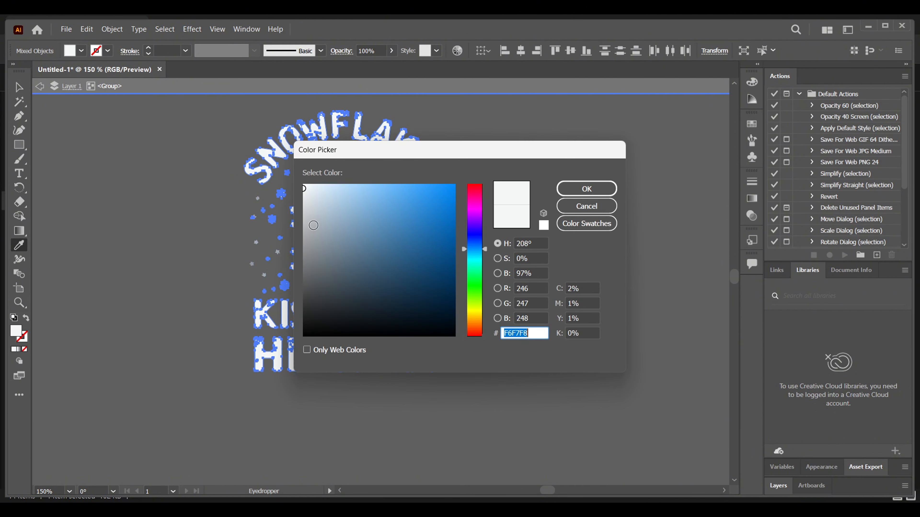
key("Return")
key("v")
right_click(232, 171)
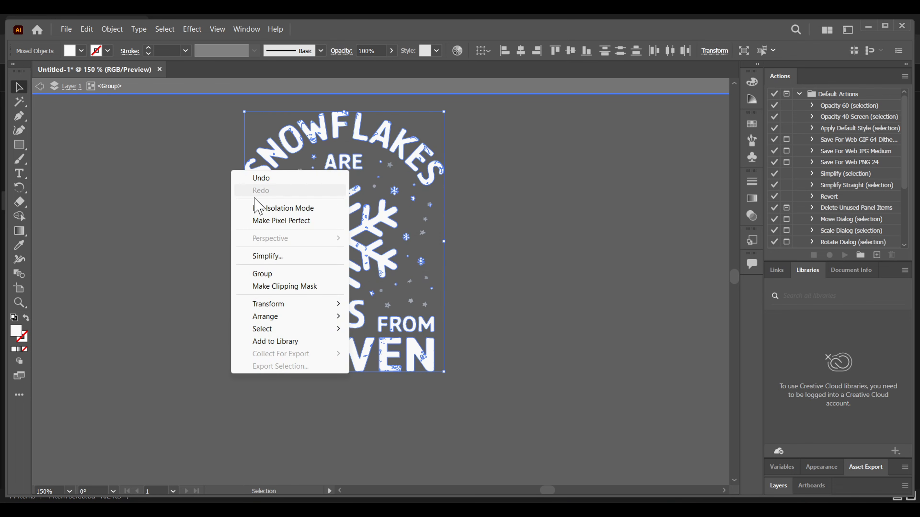
left_click(258, 208)
left_click(555, 190)
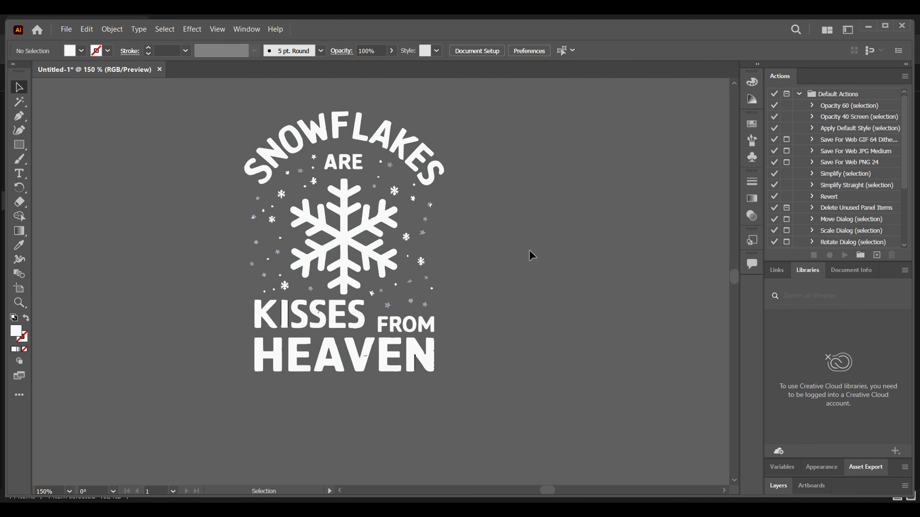
Move the grouped white design farther away from the artboard, up and to the right.
scroll(529, 250, "up", 2)
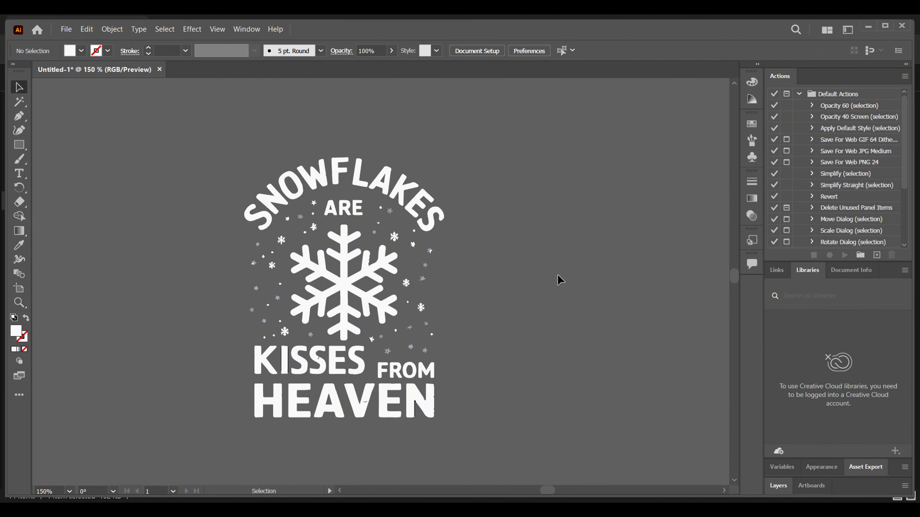
scroll(410, 260, "down", 2)
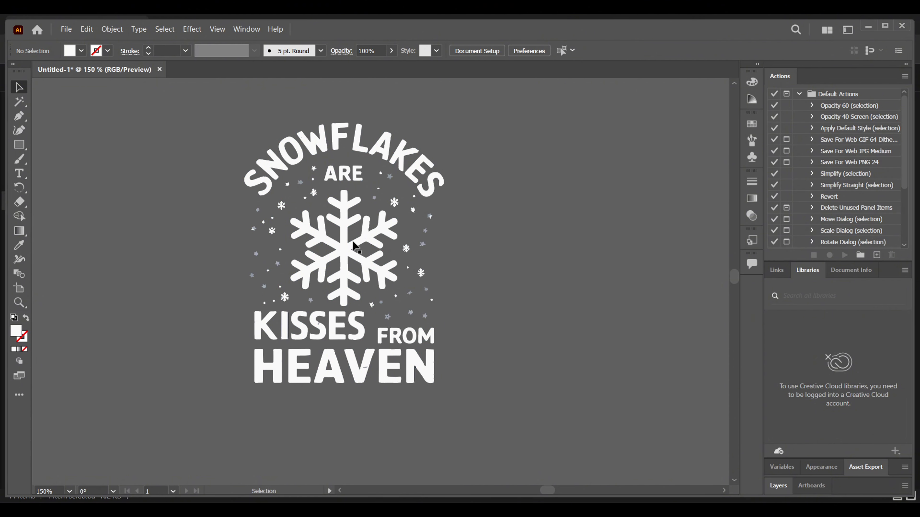
left_click(325, 235)
key("a")
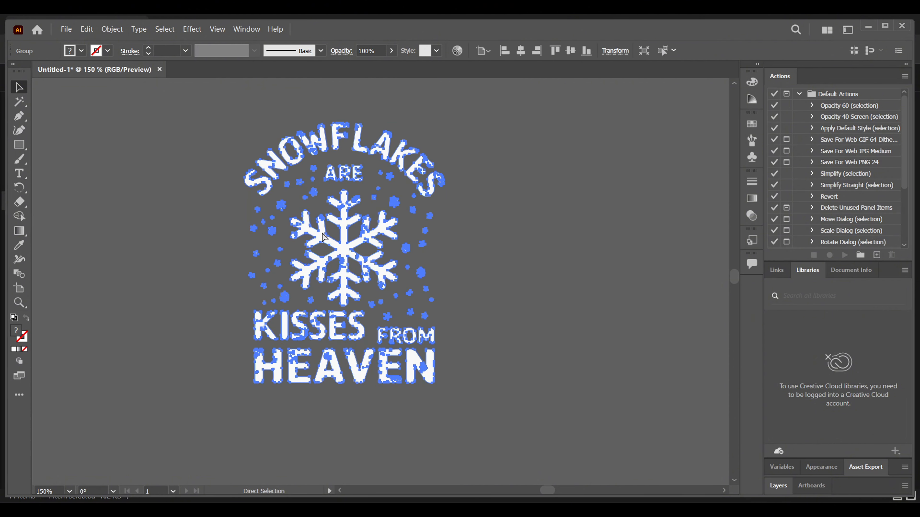
key("ctrl+minus")
key("ctrl+minus")
key("ctrl+minus")
key("v")
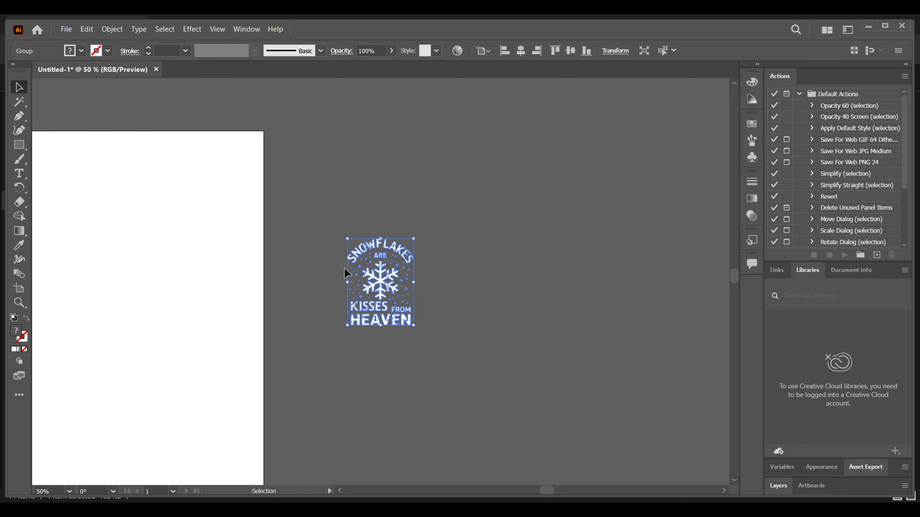
left_click_drag(375, 282, 511, 185)
key("space")
Trace the navy snowflake image with Image Trace in Color mode and expand the tracing into editable shapes.
left_click_drag(242, 236, 489, 206)
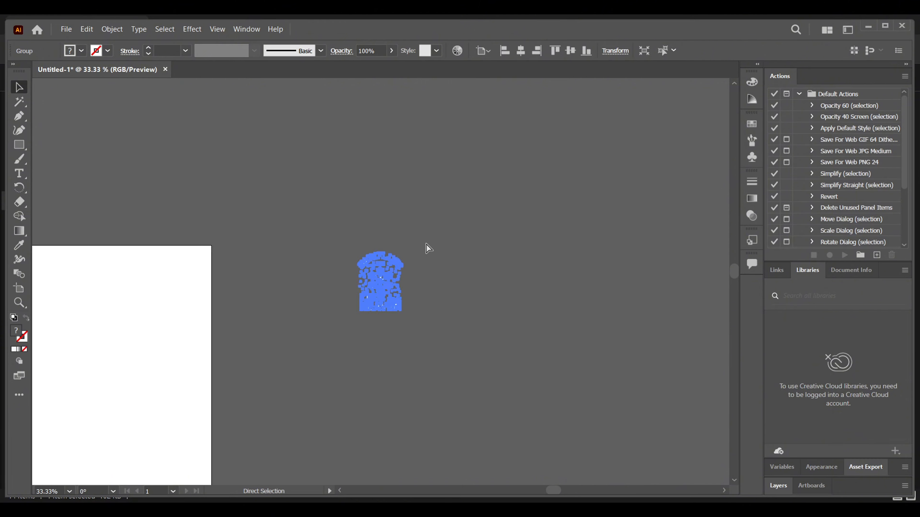
left_click(253, 30)
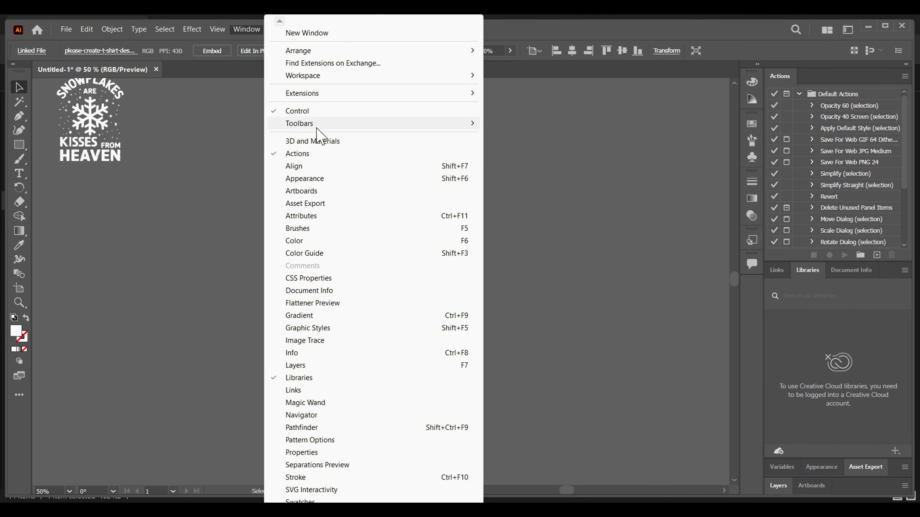
left_click(306, 343)
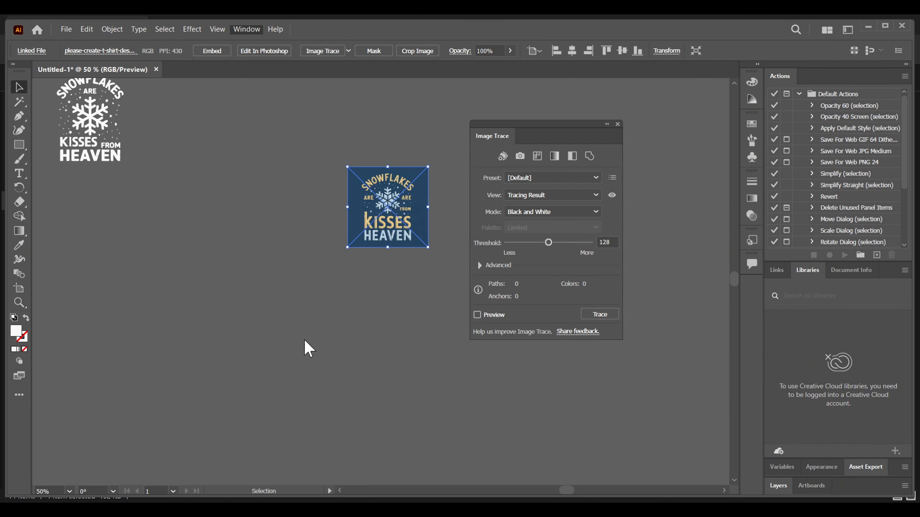
left_click(509, 212)
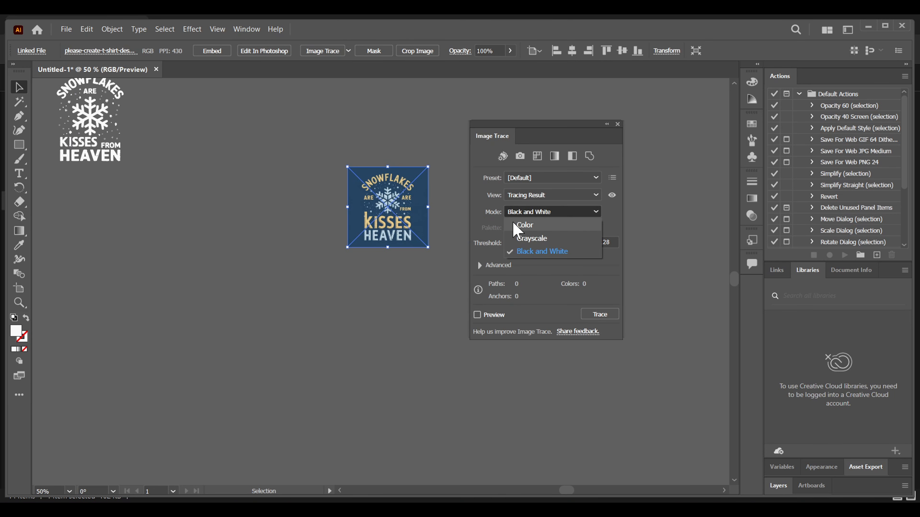
left_click(513, 223)
left_click(477, 314)
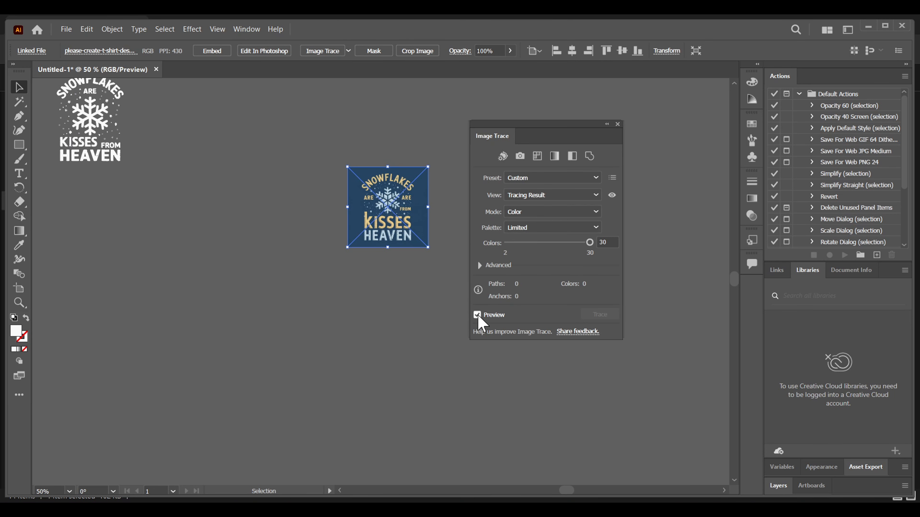
left_click(618, 124)
left_click(322, 52)
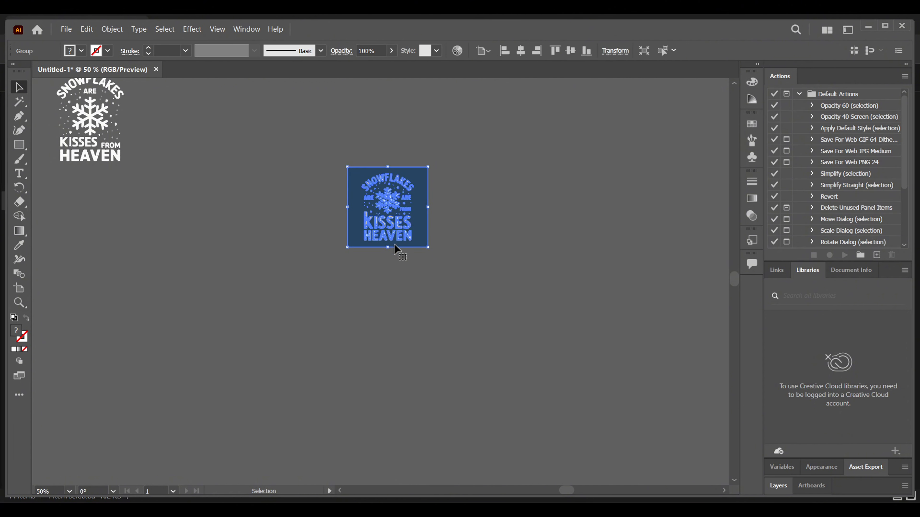
Ungroup the expanded blue-and-gold tracing and delete its navy background shape.
right_click(394, 244)
left_click(423, 344)
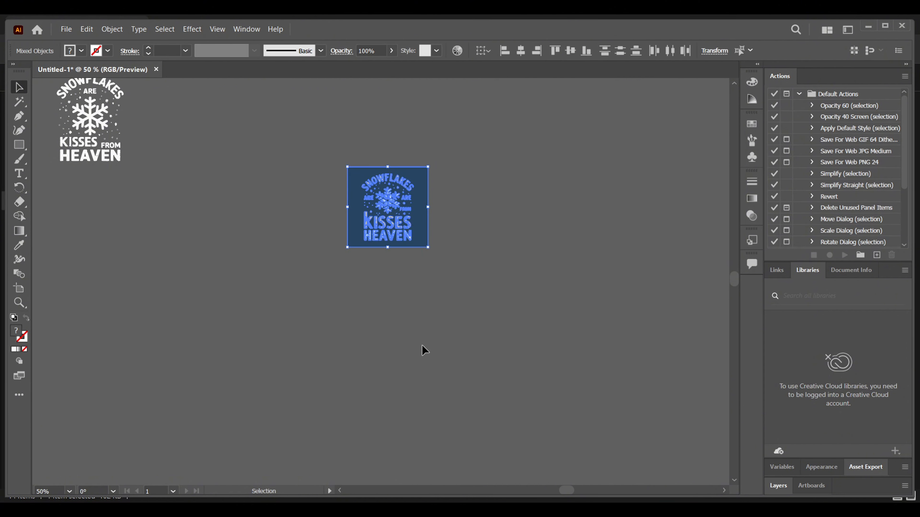
left_click(419, 281)
left_click(425, 244)
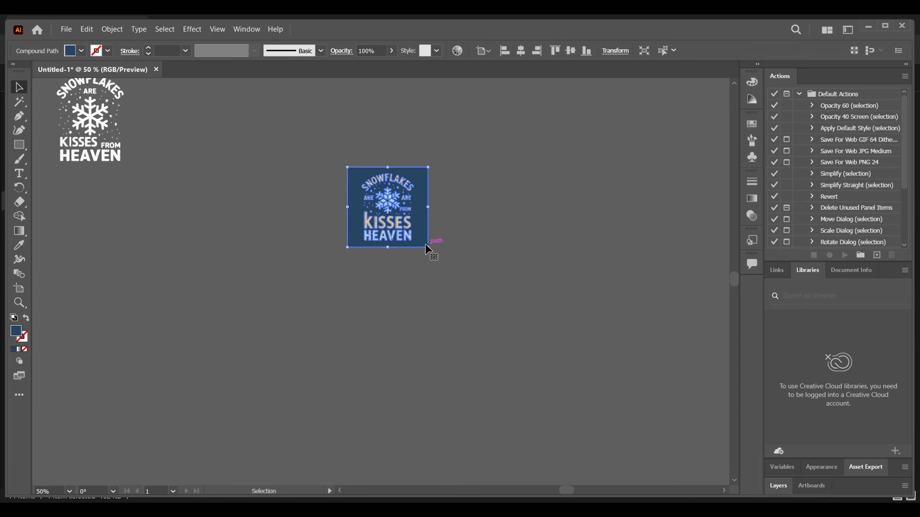
key("Delete")
Delete the navy pieces inside the O and A of SNOWFLAKES and the O of FROM.
key("ctrl+equal")
key("ctrl+equal")
key("ctrl+equal")
scroll(389, 287, "up", 5)
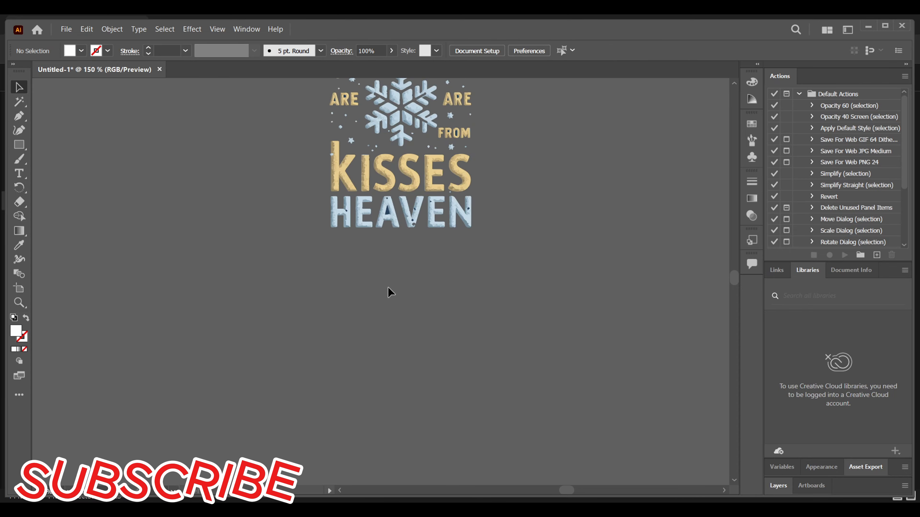
scroll(397, 308, "up", 1)
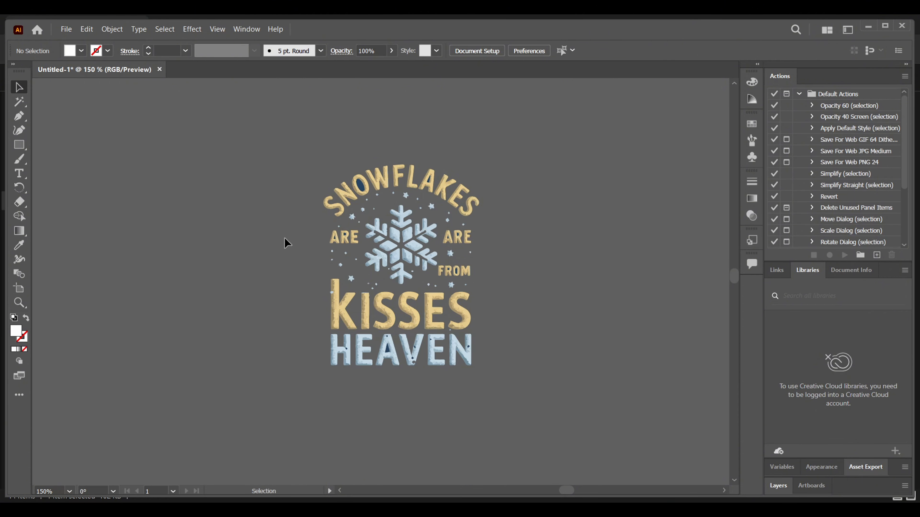
key("ctrl+equal")
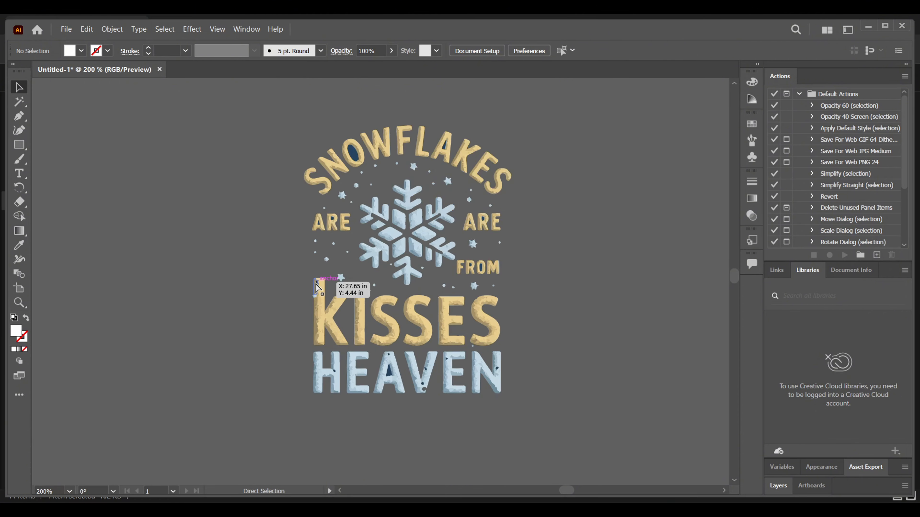
key("ctrl+equal")
scroll(322, 308, "up", 3)
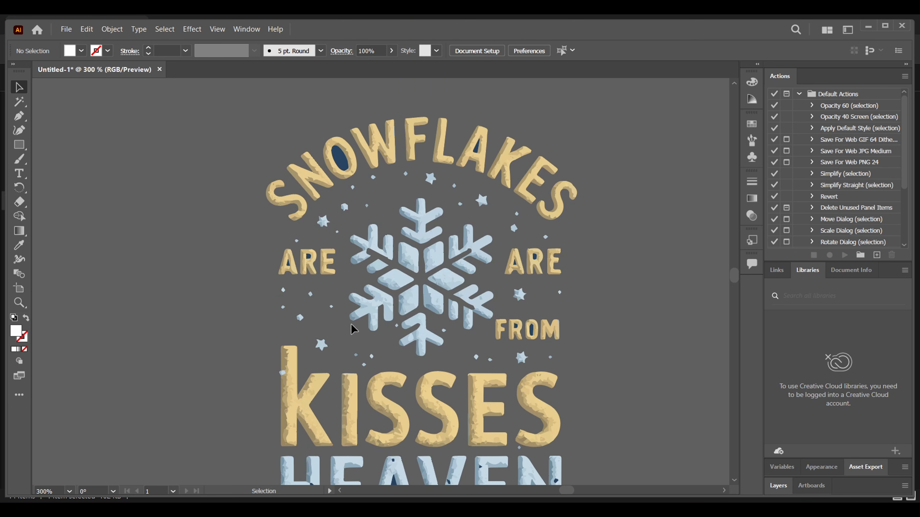
scroll(373, 335, "down", 2)
left_click(344, 98)
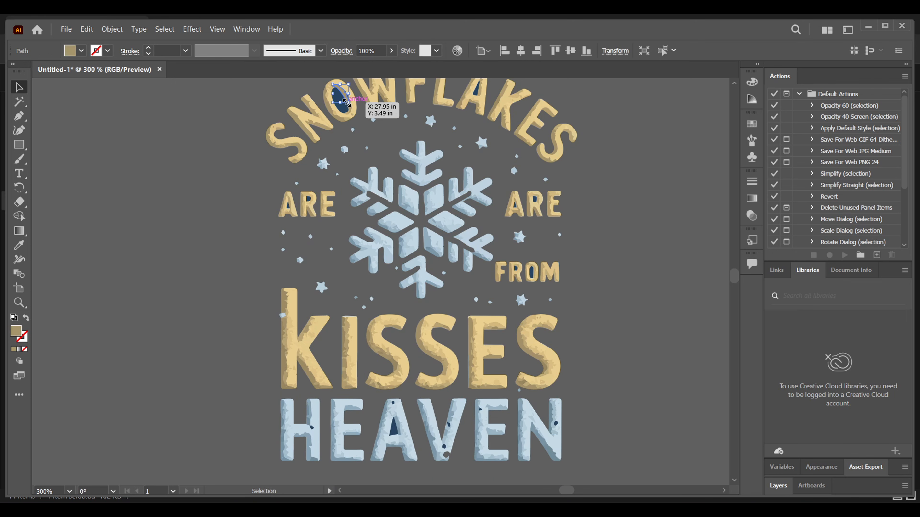
scroll(354, 128, "up", 5)
left_click(338, 162)
key("Delete")
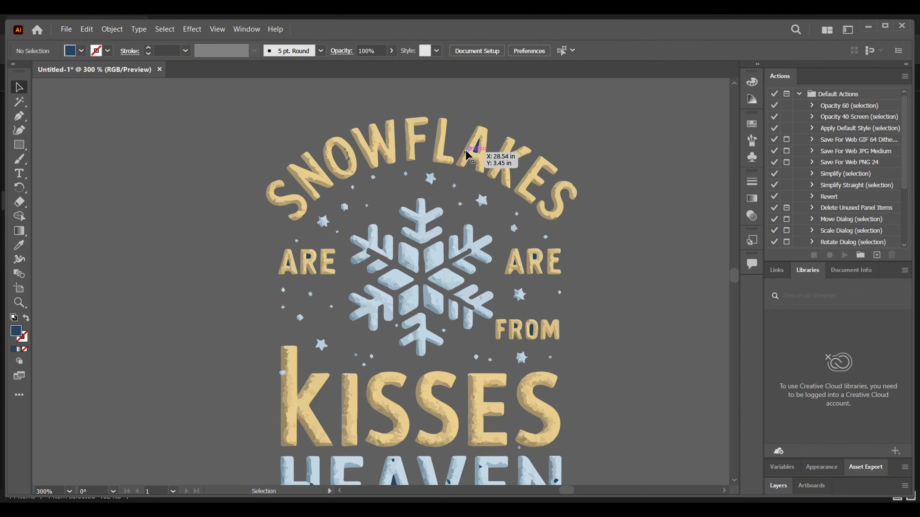
left_click(477, 153)
key("Delete")
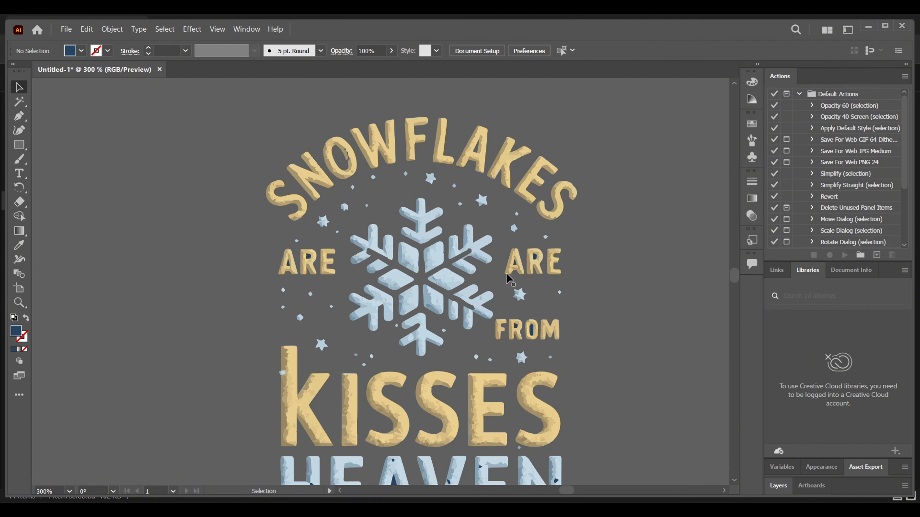
left_click(532, 331)
key("Delete")
Delete the duplicate word ARE to the right of the large snowflake, including all its letter fragments.
left_click(535, 257)
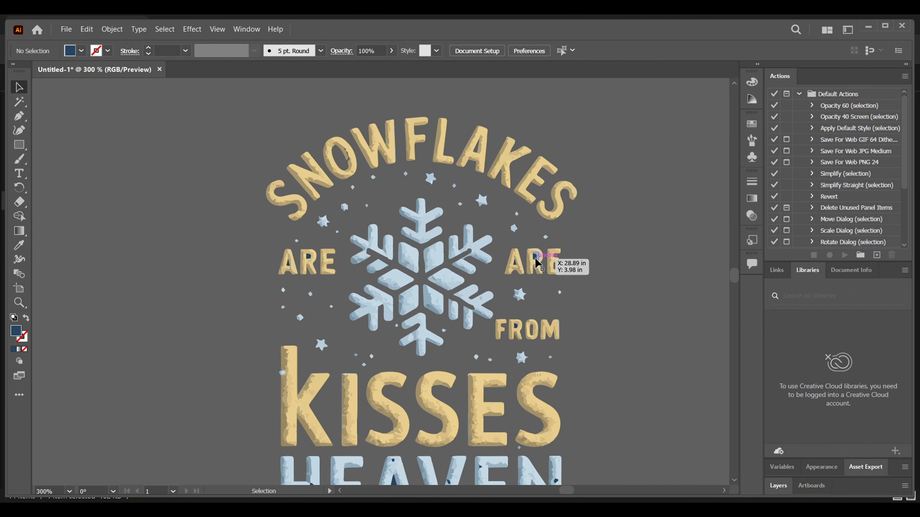
key("Delete")
left_click(542, 273)
key("Delete")
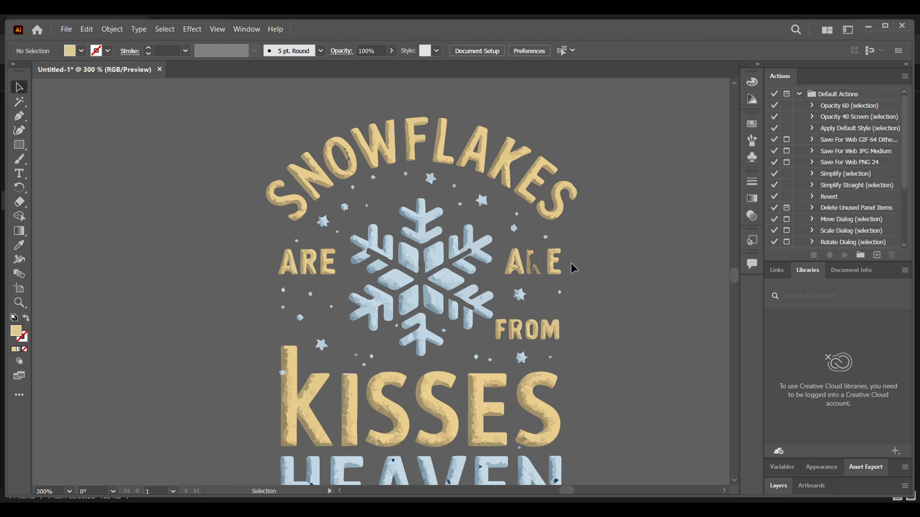
key("Delete")
left_click_drag(516, 270, 509, 275)
key("Delete")
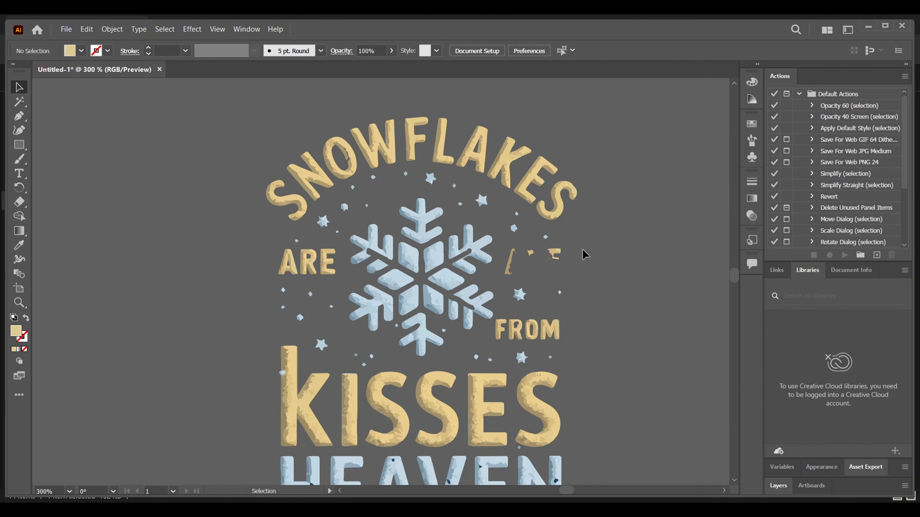
left_click_drag(582, 249, 507, 271)
key("Delete")
Group the small blue star above FROM and place two copies of it in the gap left by the removed ARE.
left_click_drag(508, 284, 536, 300)
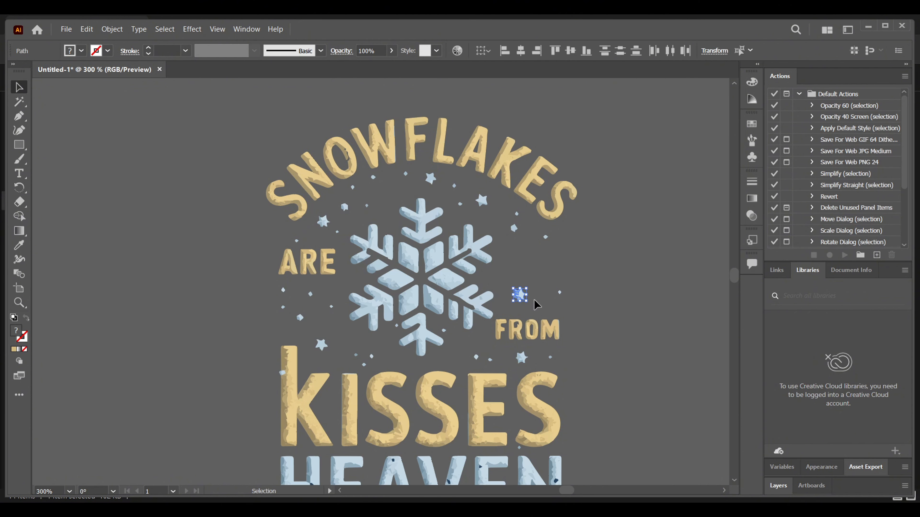
left_click(520, 295)
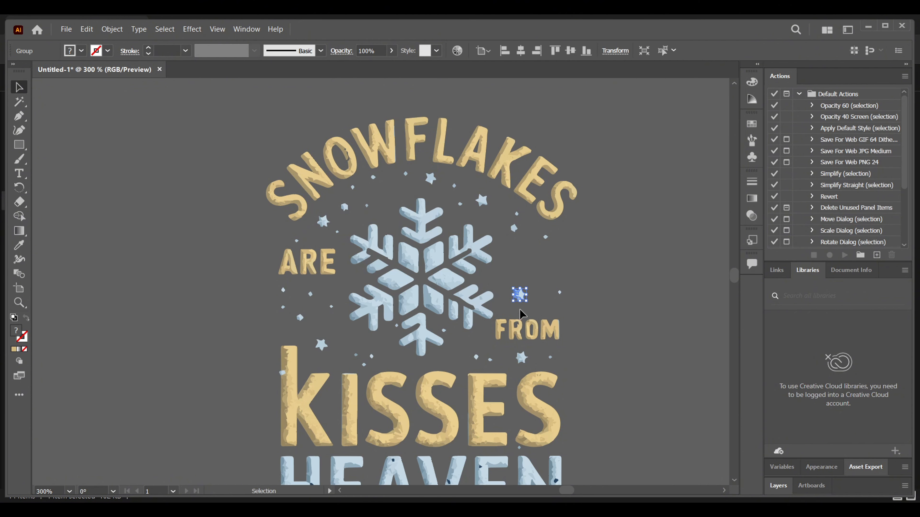
left_click_drag(521, 290, 524, 268)
key("ctrl+z")
left_click_drag(522, 299, 544, 273)
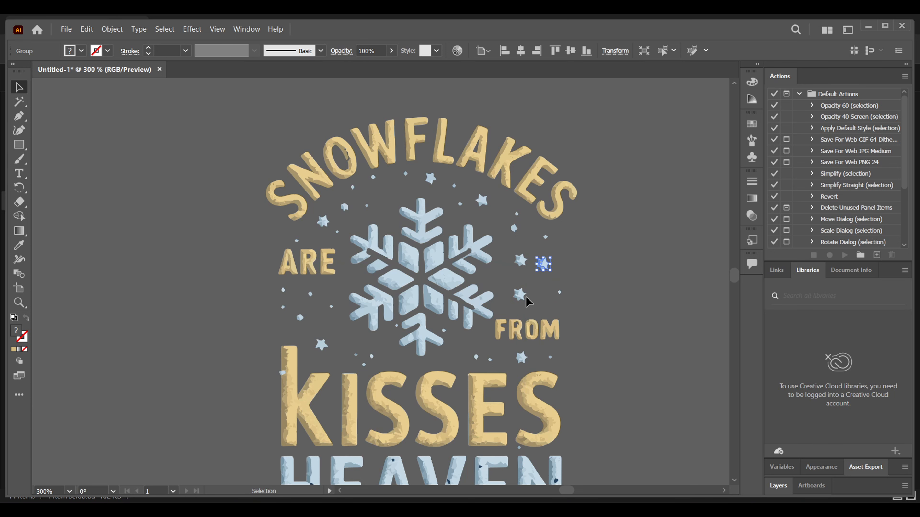
left_click(615, 267)
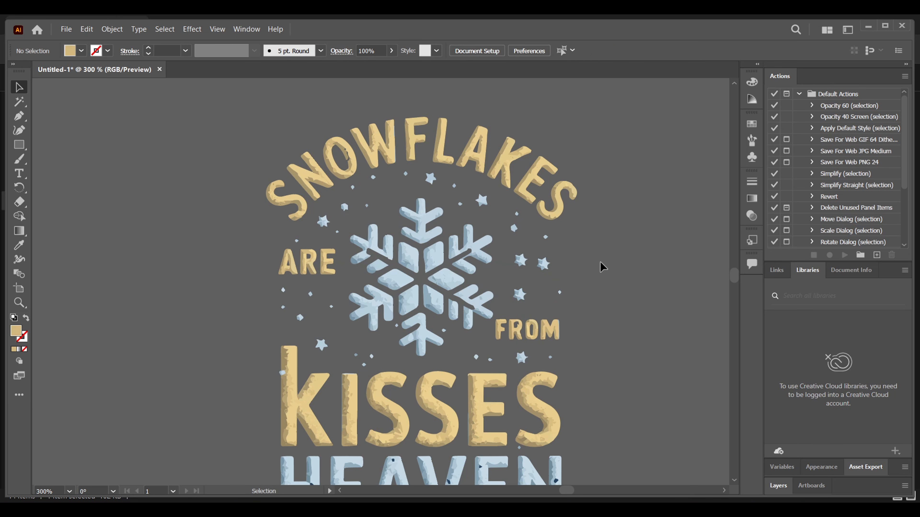
Group the whole cleaned-up blue-and-gold design and isolate the group for editing.
scroll(602, 268, "down", 2)
scroll(606, 277, "down", 2)
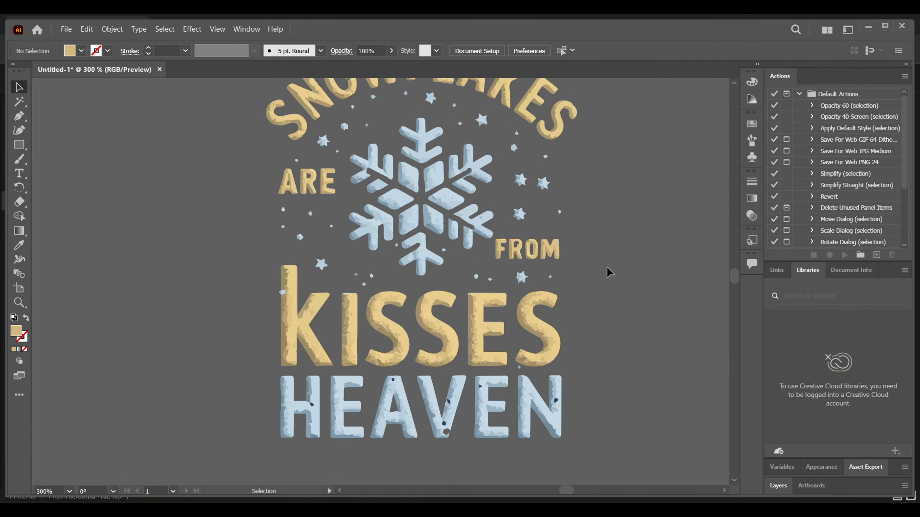
scroll(611, 276, "up", 2)
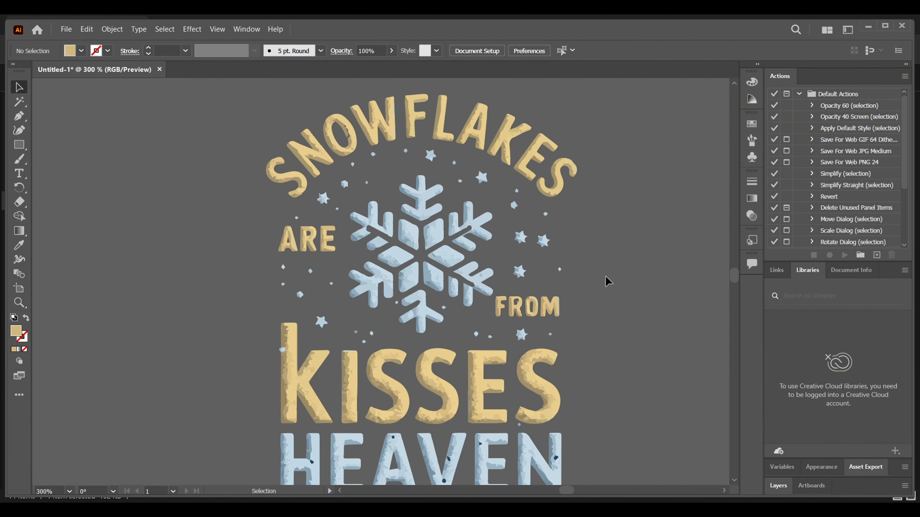
key("ctrl+minus")
key("ctrl+minus")
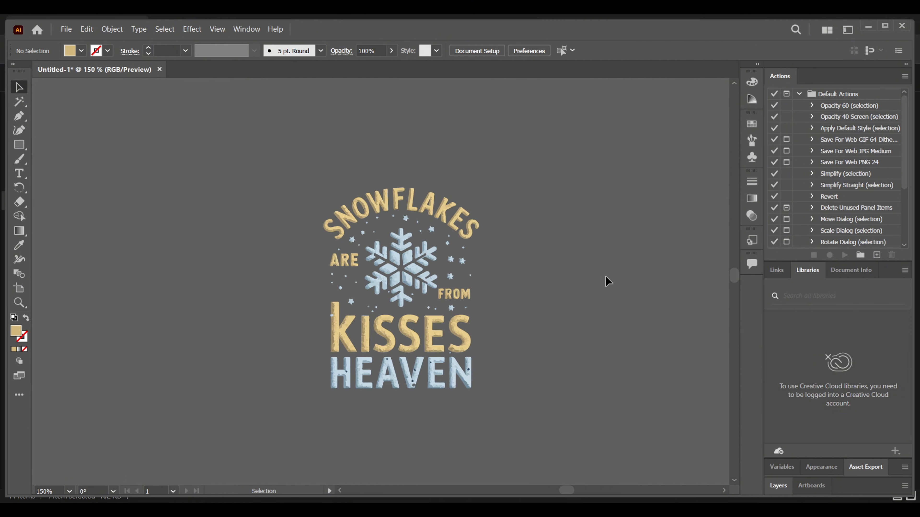
key("ctrl+a")
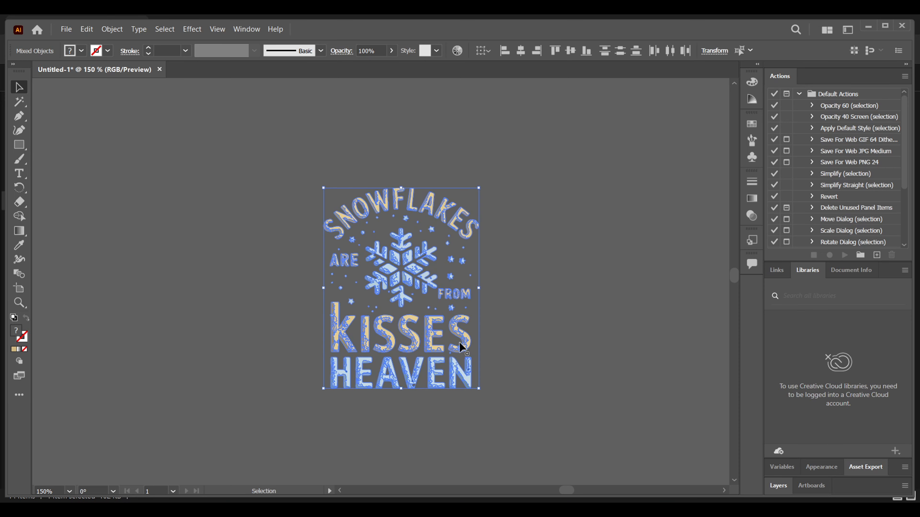
right_click(443, 316)
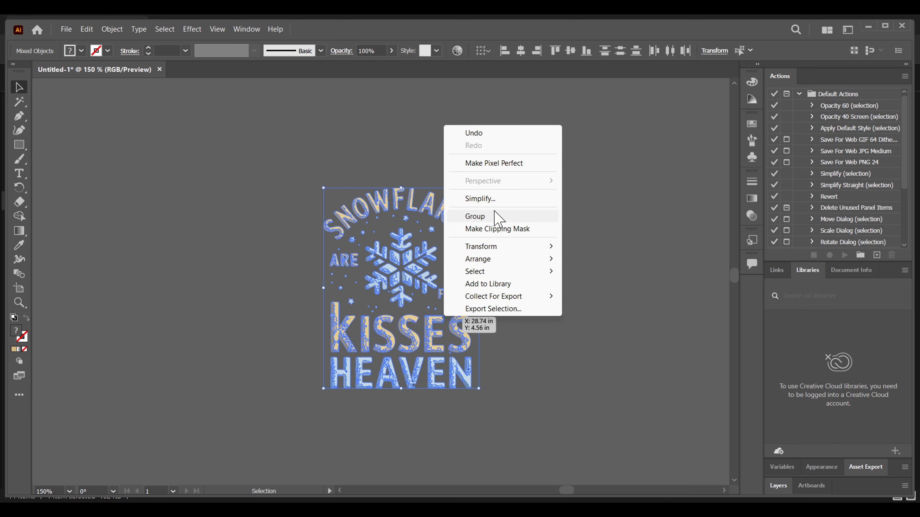
left_click(497, 217)
right_click(403, 205)
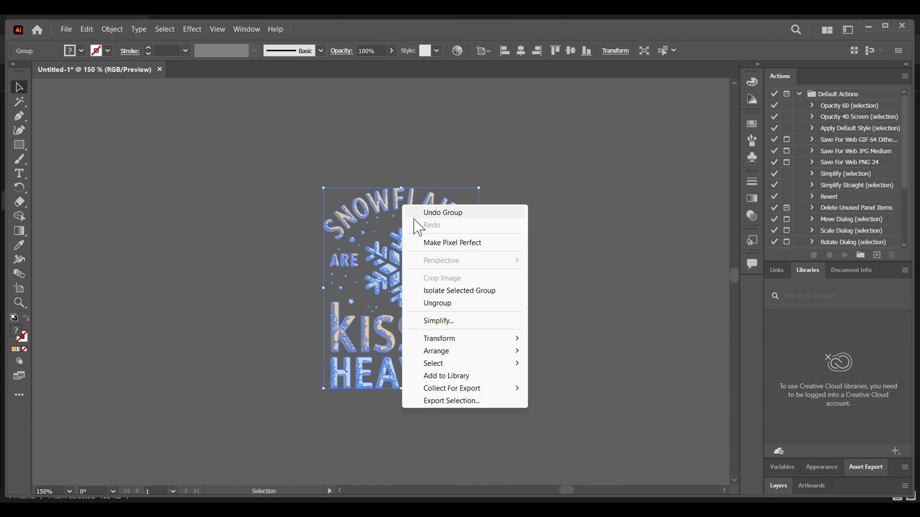
left_click(456, 289)
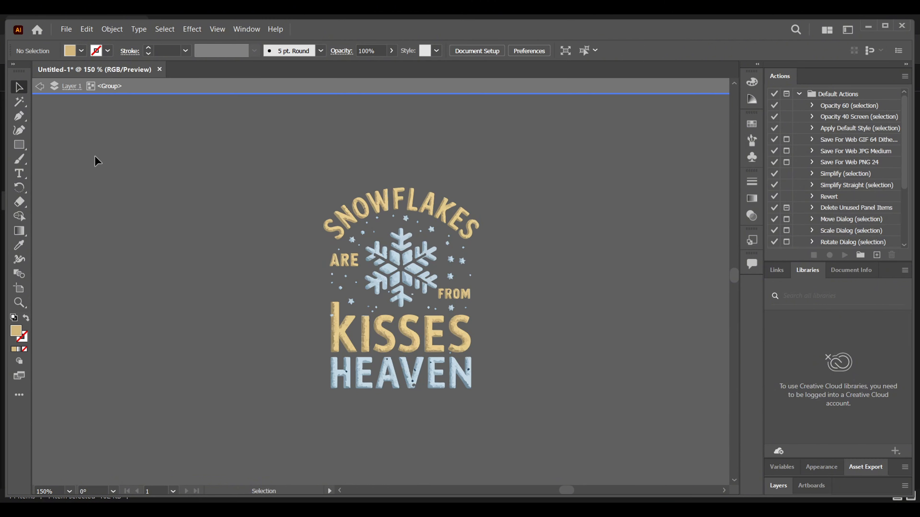
Select the gold lettering shapes with the Magic Wand and give them one uniform gold fill, #C4A76C.
left_click(19, 102)
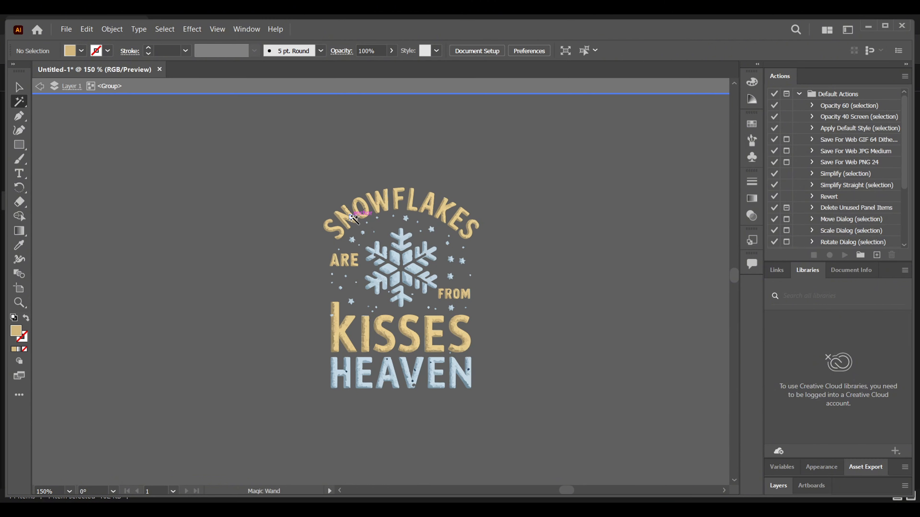
left_click(349, 219)
left_click(20, 246)
left_click_drag(380, 207, 386, 210)
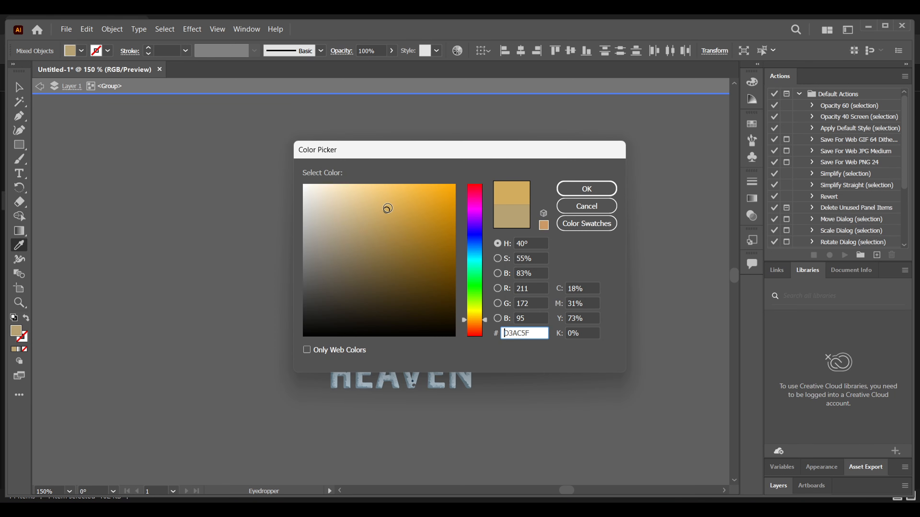
left_click(372, 217)
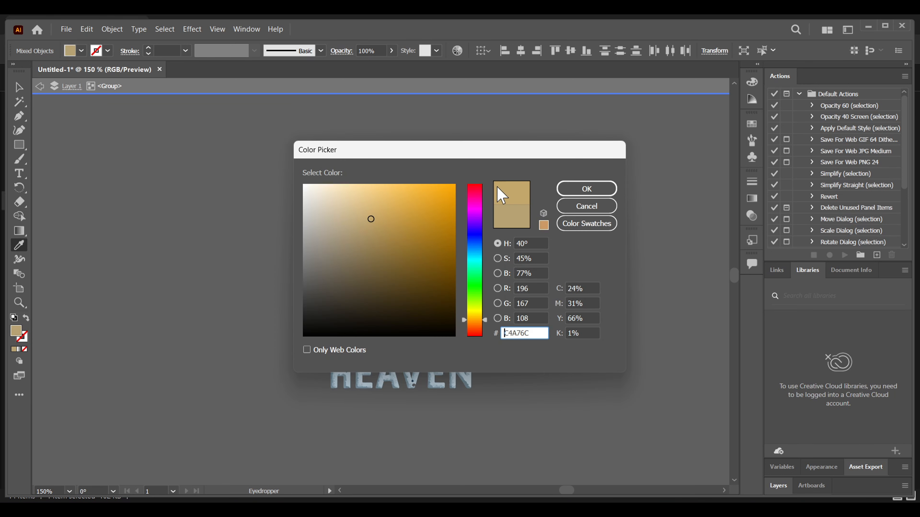
left_click(584, 190)
Select the light-blue shapes of the snowflake, stars and HEAVEN with the Magic Wand and give them one uniform pale blue-grey fill, #B4C5CC.
key("y")
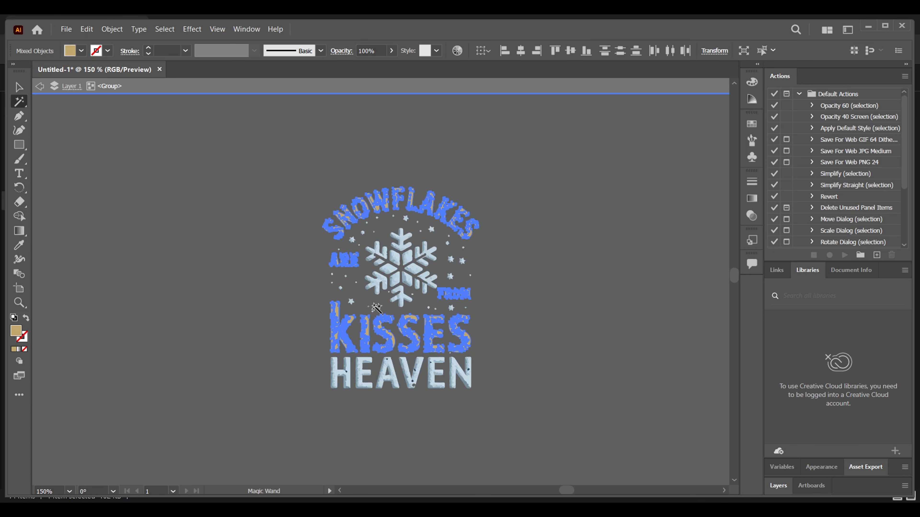
left_click(370, 371)
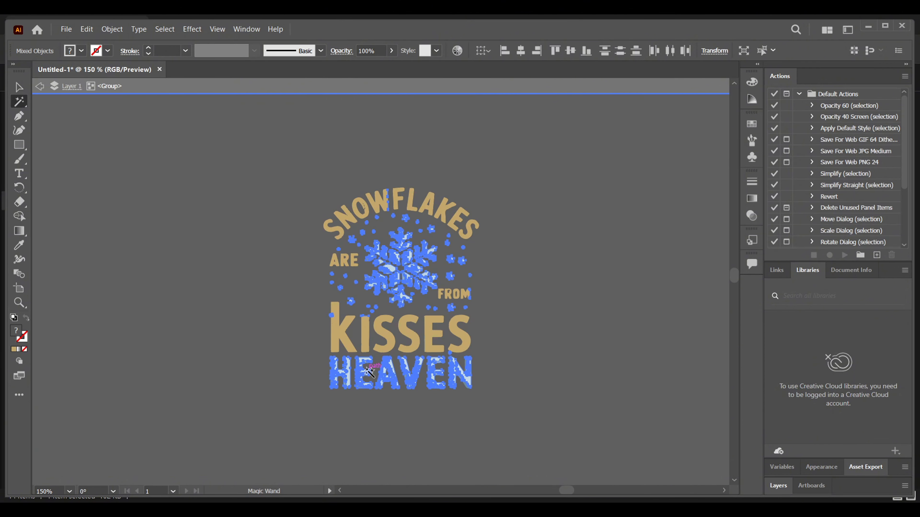
left_click(18, 247)
double_click(17, 335)
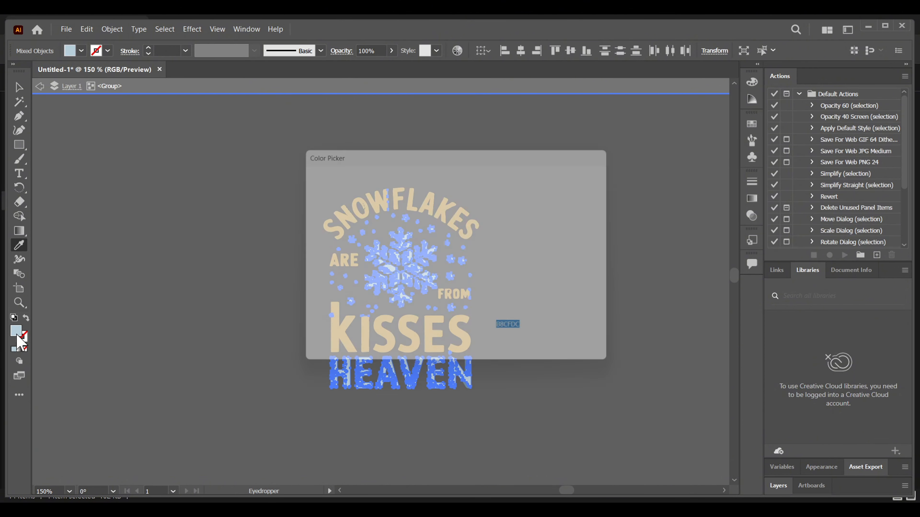
left_click_drag(310, 216, 320, 214)
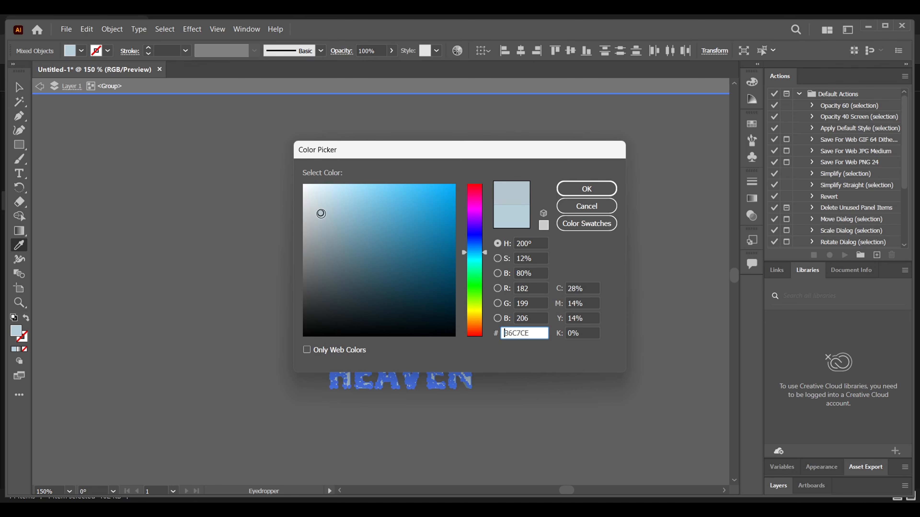
left_click(602, 189)
left_click(23, 89)
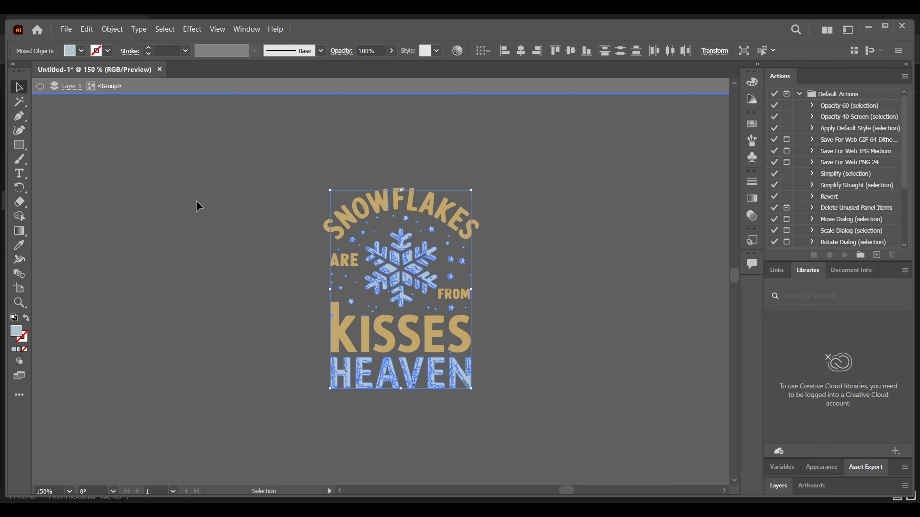
Deselect the recolored shapes and exit isolation mode for the blue-and-gold design.
left_click(197, 206)
scroll(199, 261, "up", 1)
right_click(216, 246)
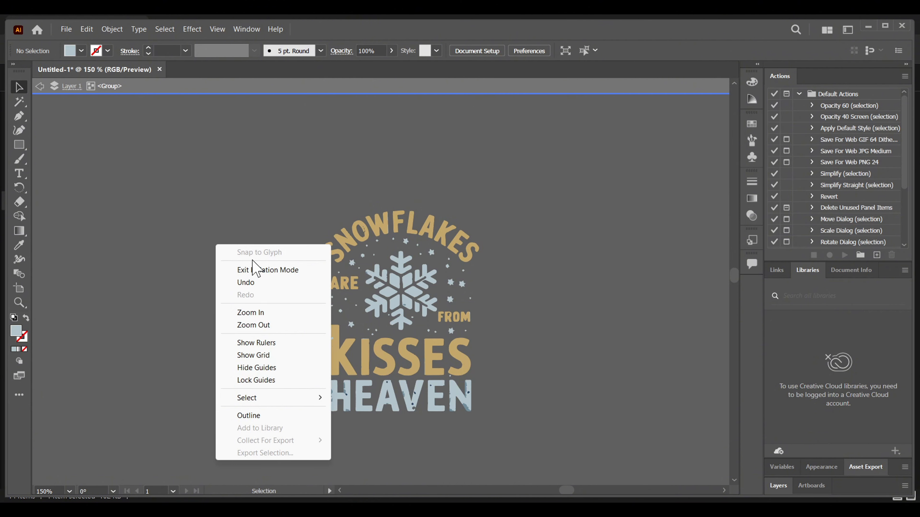
left_click(261, 271)
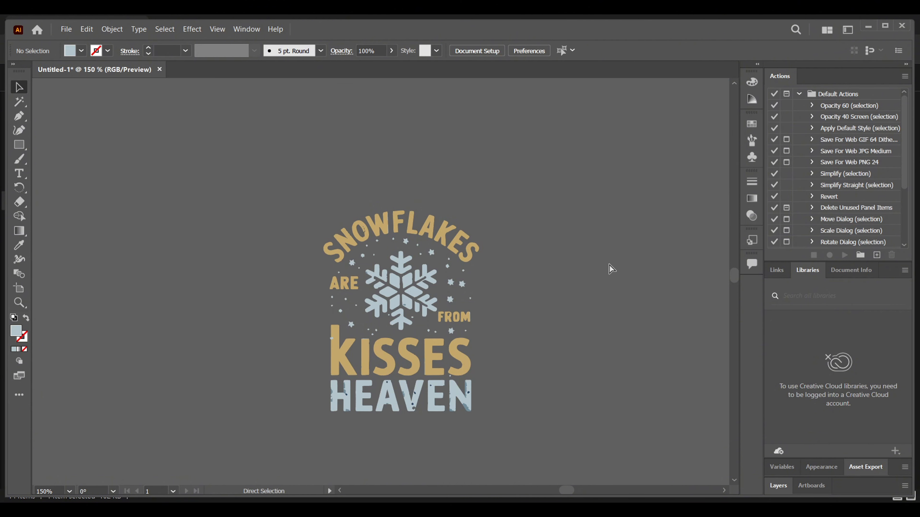
Select the white snowflake design beside the artboard and scale it up proportionally to about four times its size.
key("ctrl+minus")
key("ctrl+minus")
key("ctrl+minus")
key("ctrl+minus")
key("ctrl+minus")
key("ctrl+minus")
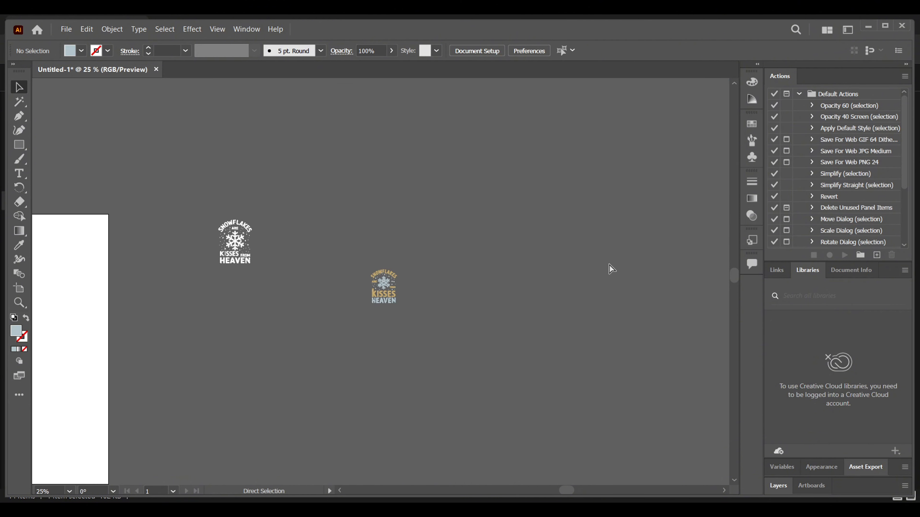
left_click(389, 234)
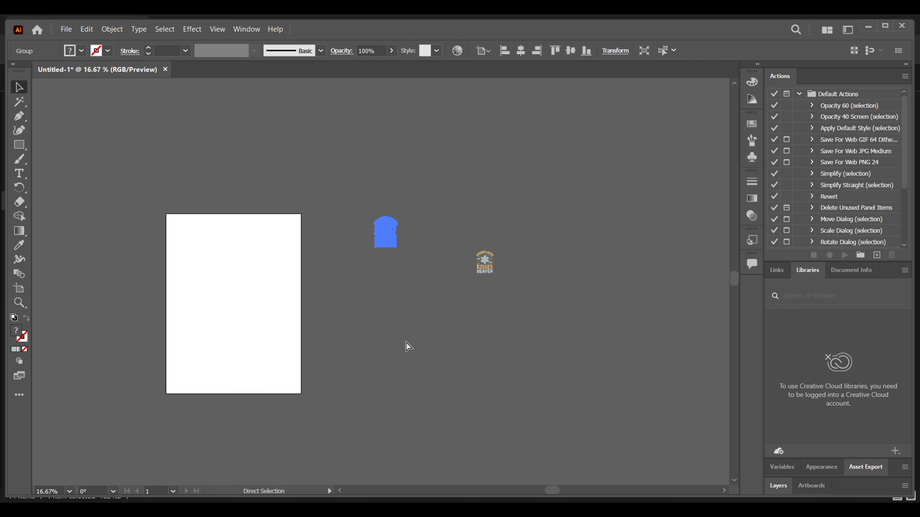
key("ctrl+plus")
key("ctrl+plus")
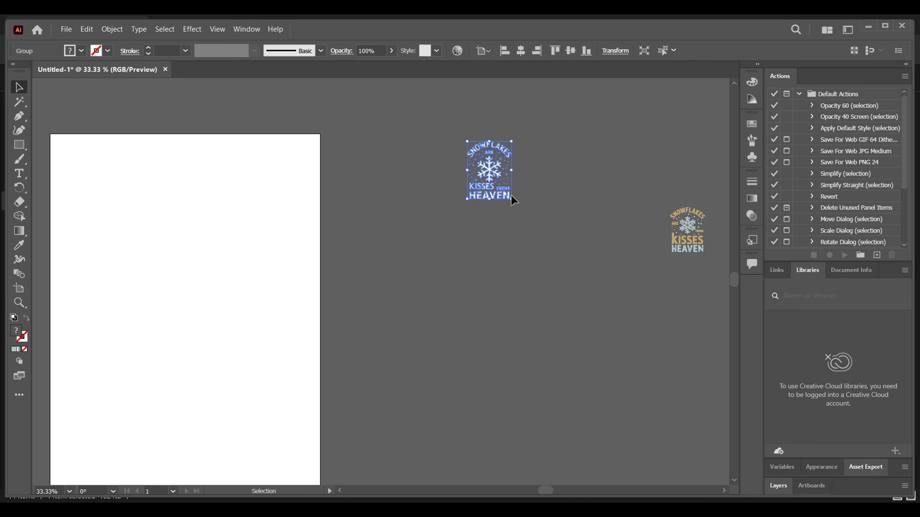
left_click_drag(514, 202, 649, 287)
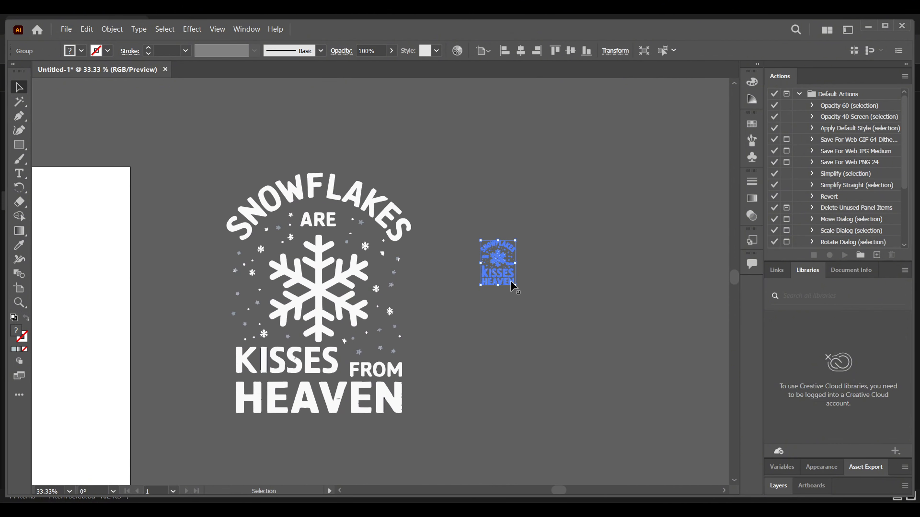
Enlarge the blue-and-gold design to match the white one and place it next to it.
left_click_drag(516, 286, 616, 389)
left_click_drag(543, 341, 580, 368)
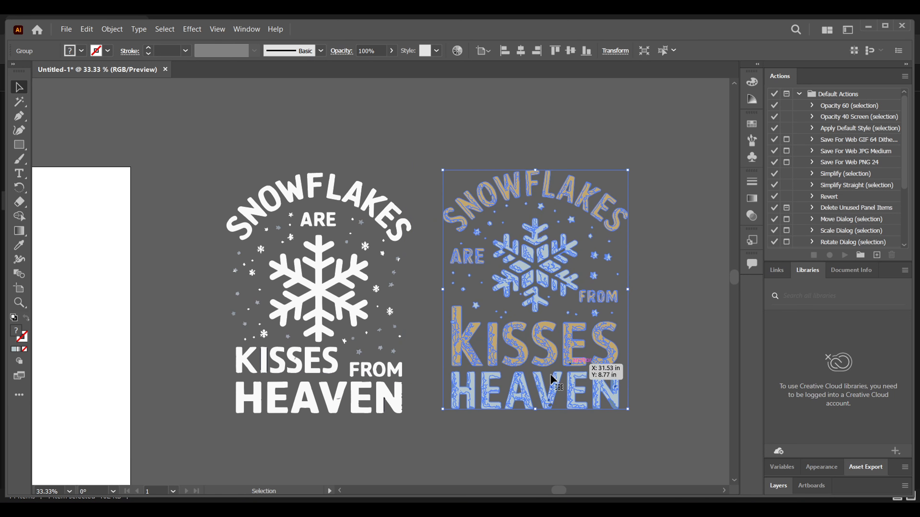
left_click(399, 459)
scroll(195, 386, "down", 2)
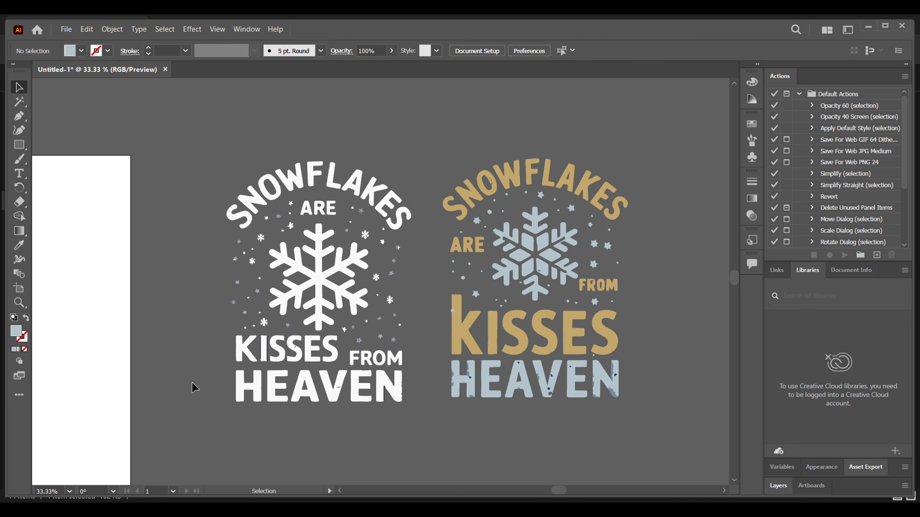
Draw a rectangle covering the whole artboard and fill it with black, #000000, as a background.
left_click_drag(221, 354, 446, 332)
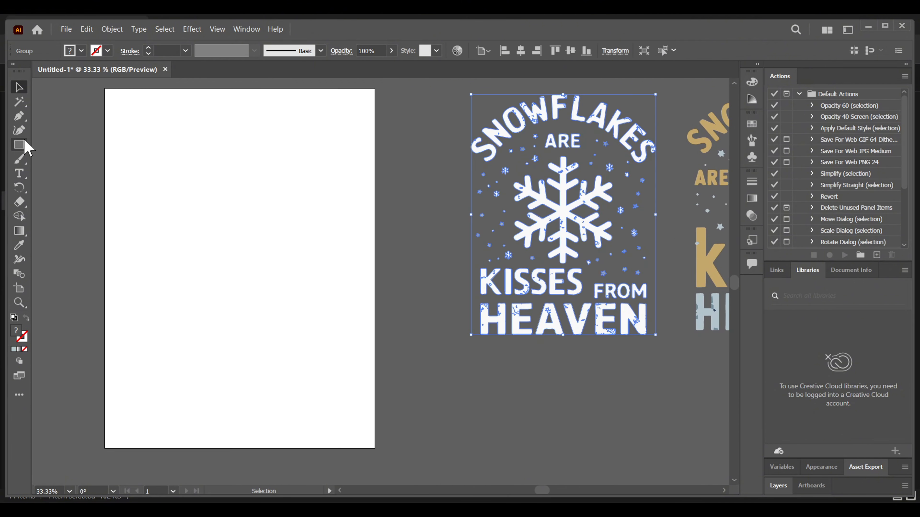
left_click(23, 142)
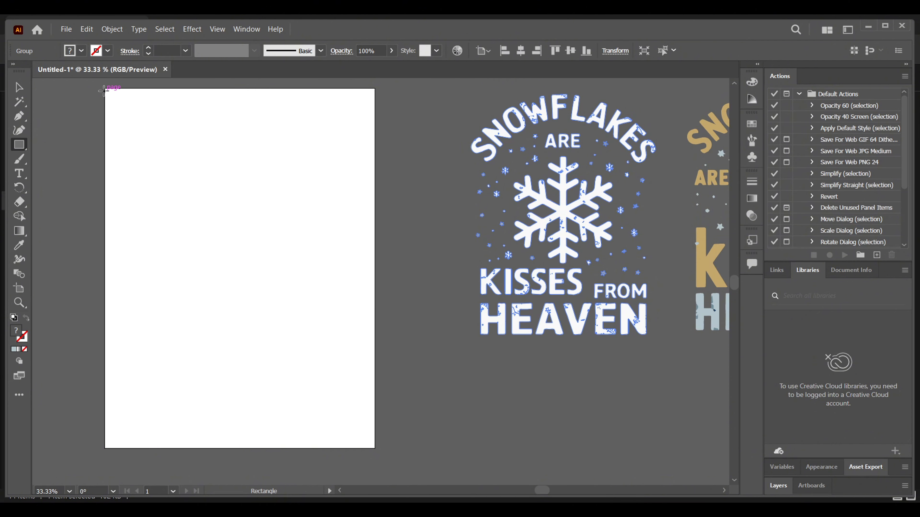
left_click_drag(103, 89, 375, 449)
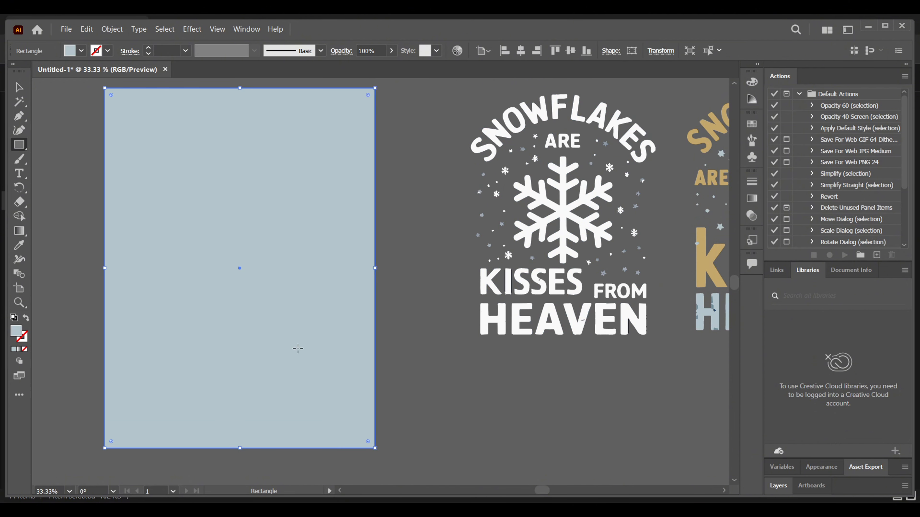
double_click(19, 331)
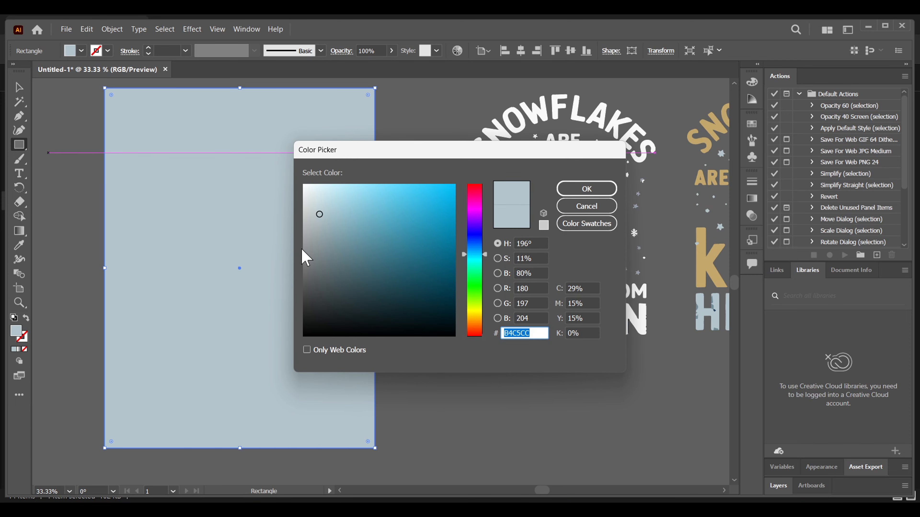
left_click(304, 335)
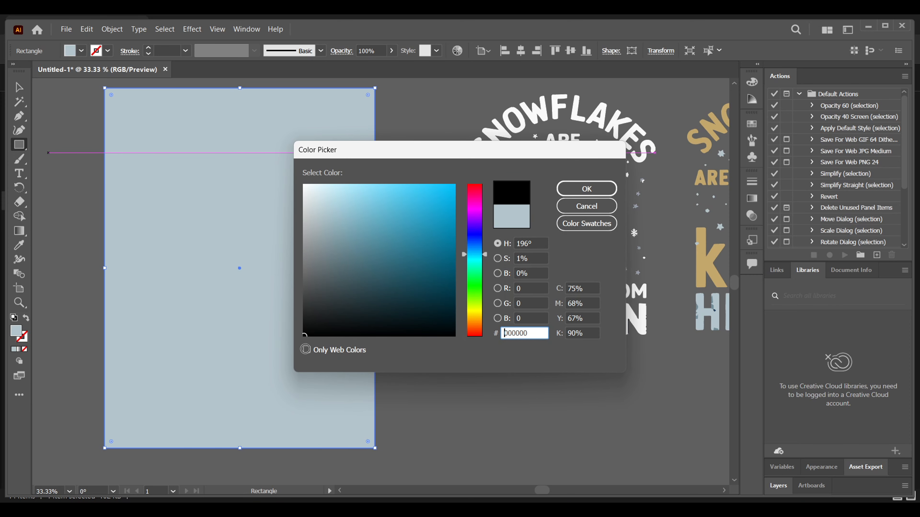
left_click(592, 188)
left_click(24, 81)
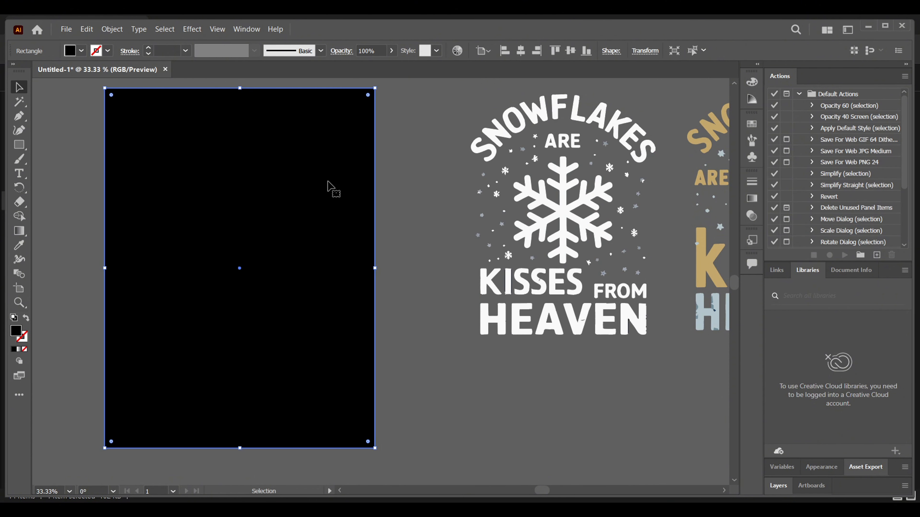
left_click(415, 176)
Move the white snowflake design onto the black background rectangle and change its stacking order.
left_click_drag(568, 216, 225, 235)
right_click(225, 234)
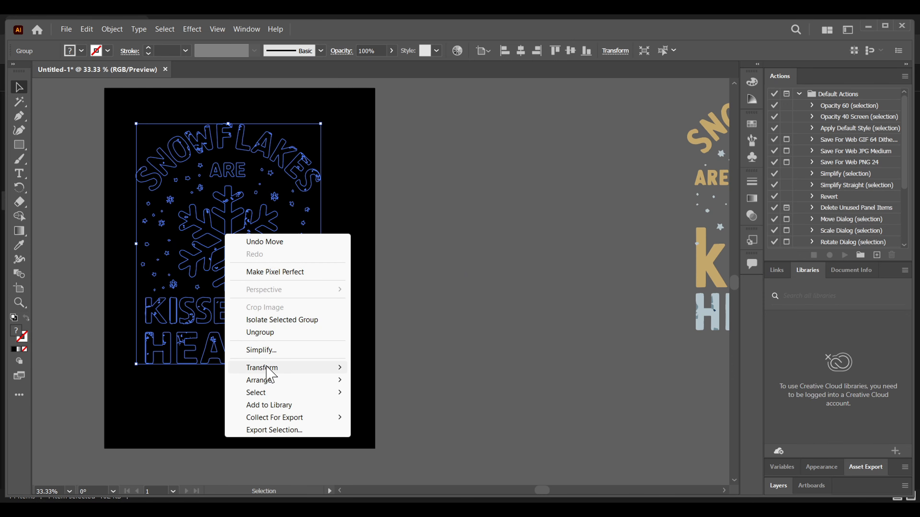